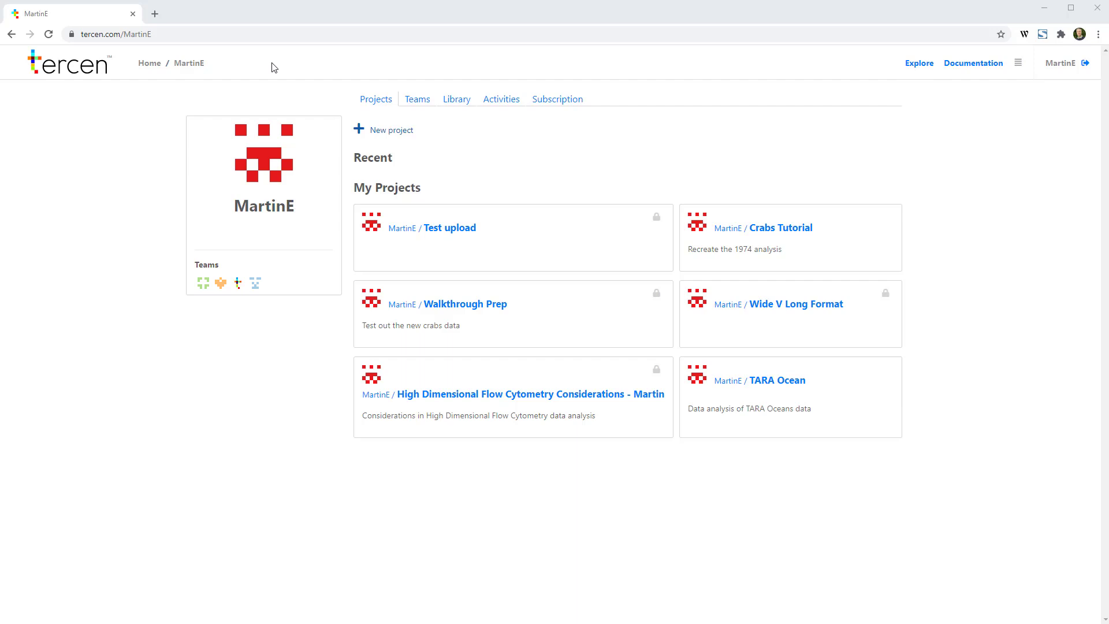
Step: Create a private project named "How To Set Up A Project" in HowToTeam with the description "Learn about projects"
{"action": "left_click", "coordinate": [419, 107]}
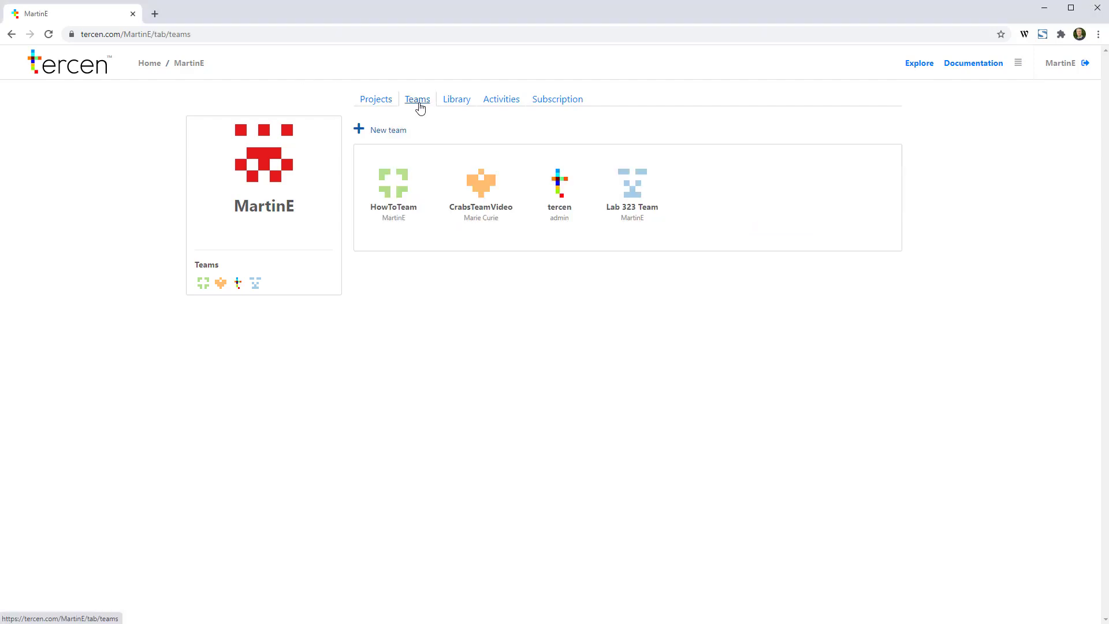
{"action": "left_click", "coordinate": [390, 193]}
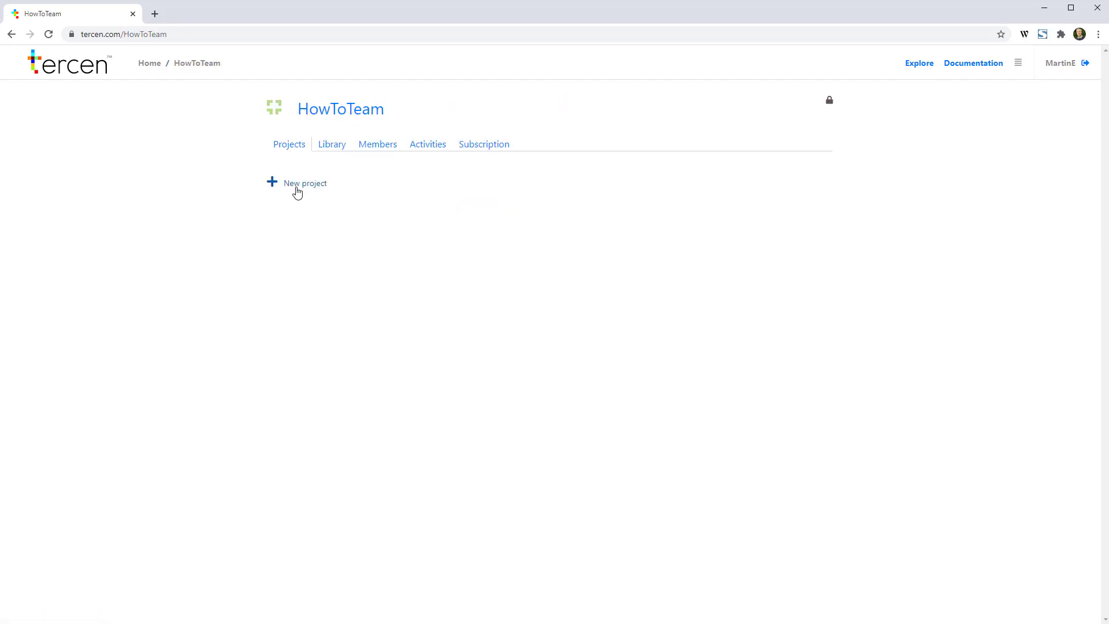
{"action": "left_click", "coordinate": [297, 192]}
{"action": "left_click", "coordinate": [446, 285]}
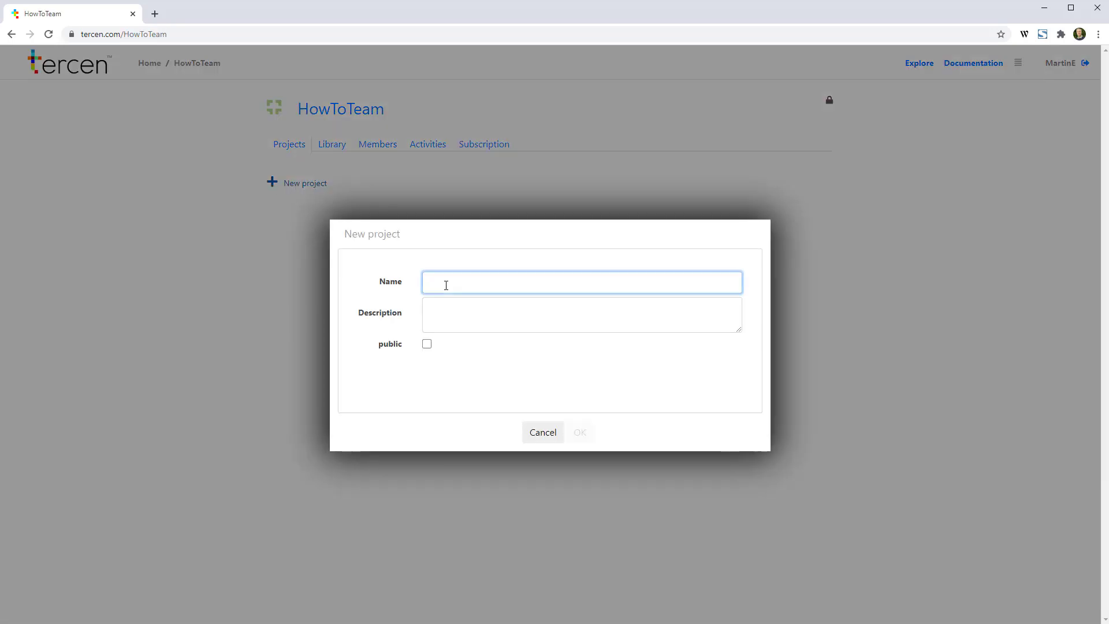
{"action": "type", "text": "How To Set Up A Project"}
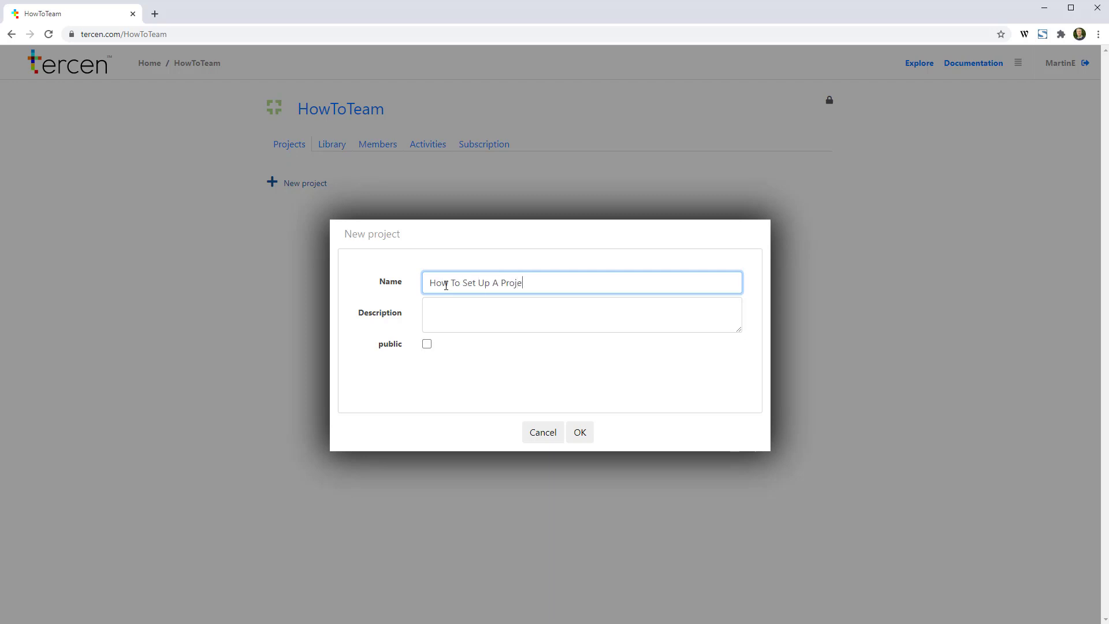
{"action": "key", "text": "Tab"}
{"action": "type", "text": "Learn about projects"}
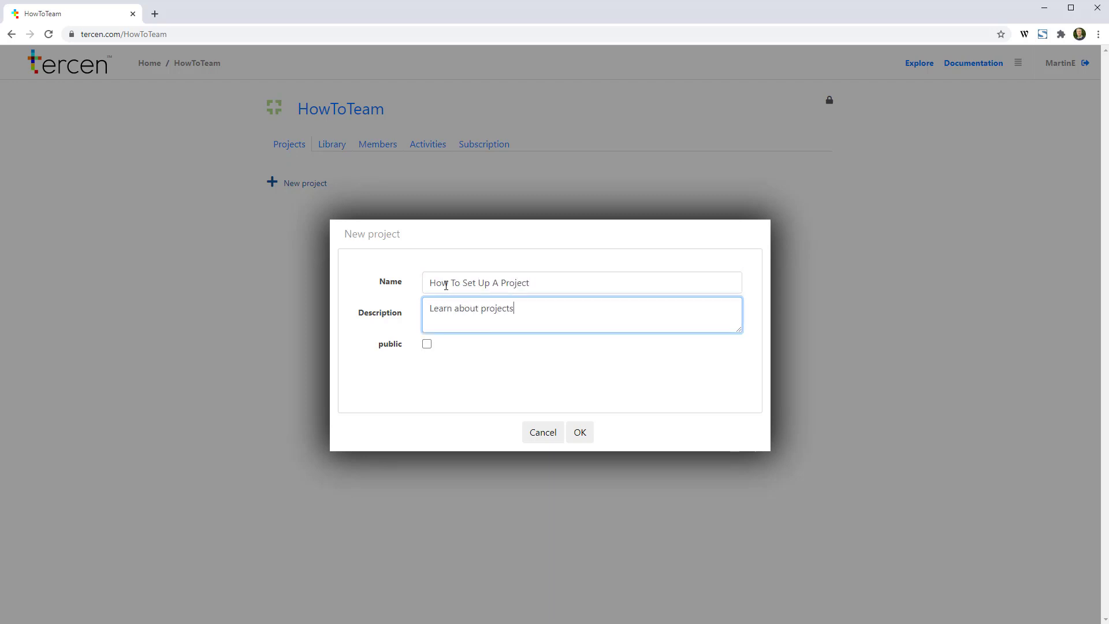
{"action": "left_click", "coordinate": [427, 345]}
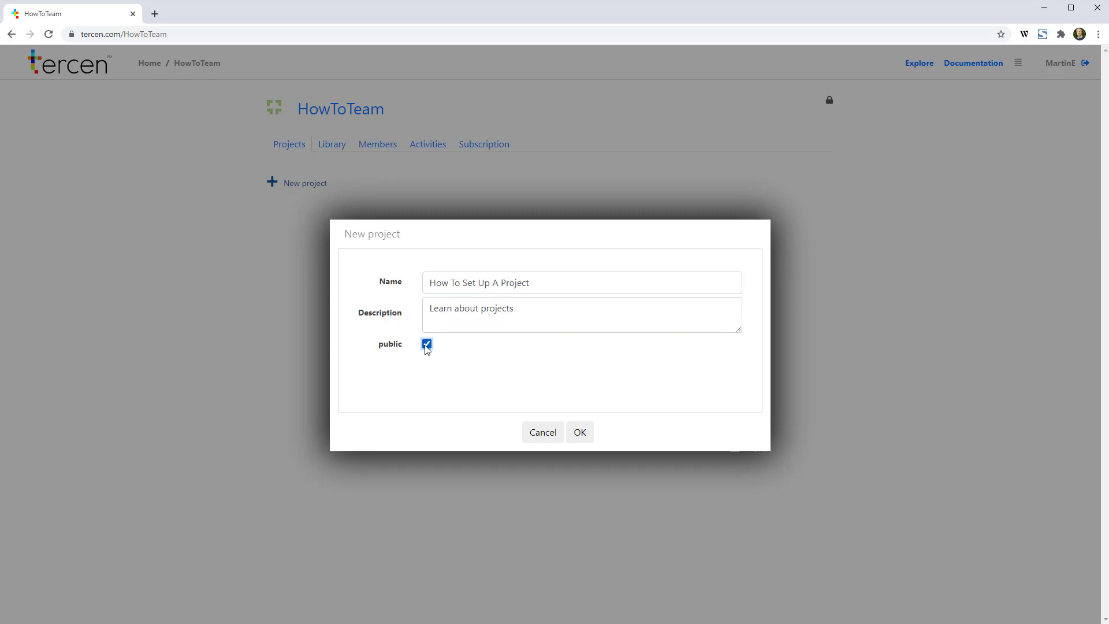
{"action": "left_click", "coordinate": [427, 345]}
{"action": "left_click", "coordinate": [580, 441]}
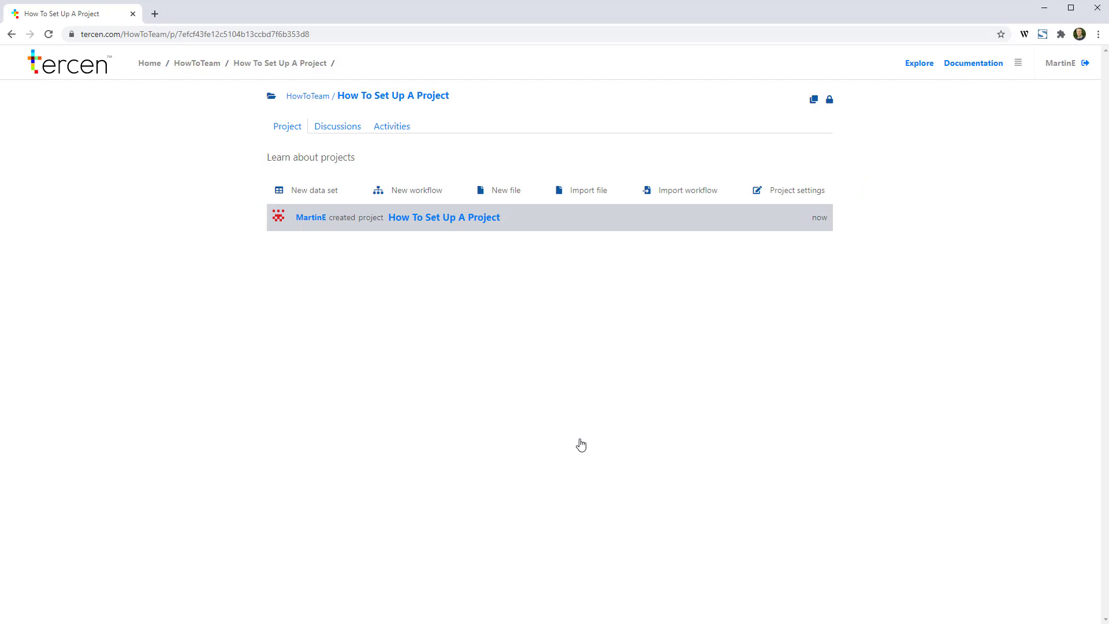
Step: Create a new data set in the project from the file "How to start a project - data.csv", keeping the default import options
{"action": "left_click", "coordinate": [313, 192]}
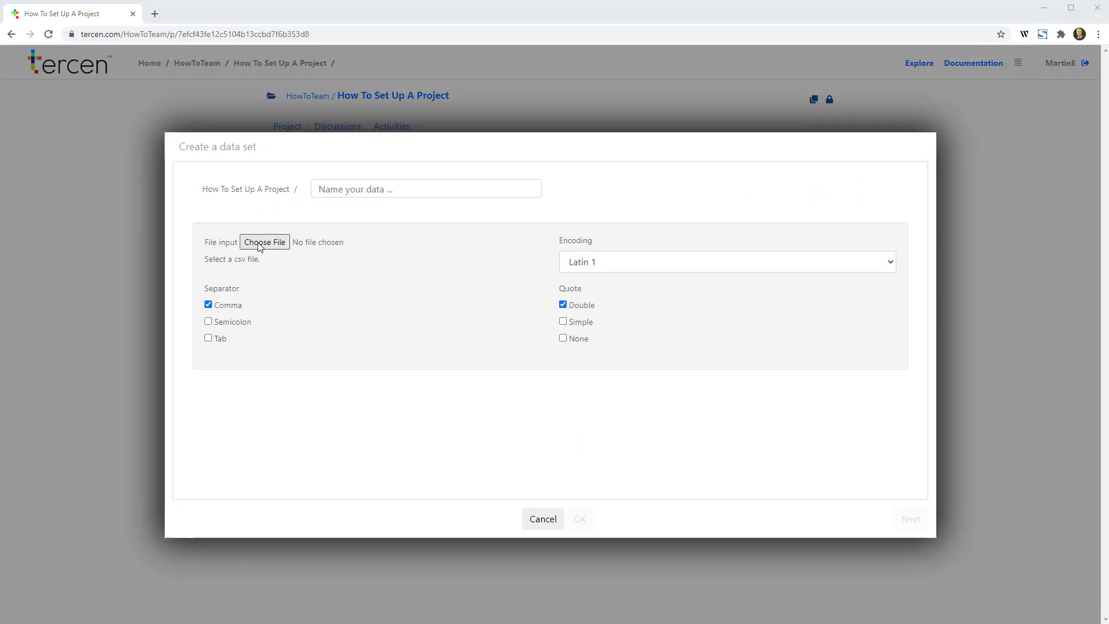
{"action": "left_click", "coordinate": [259, 243]}
{"action": "left_click", "coordinate": [167, 95]}
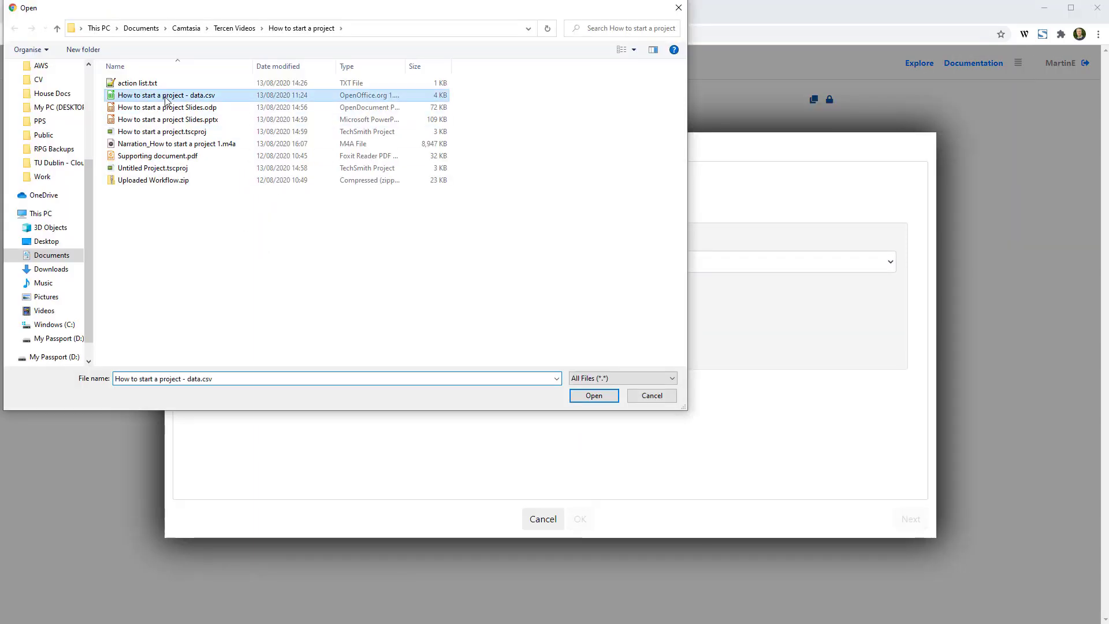
{"action": "left_click", "coordinate": [595, 396]}
{"action": "left_click", "coordinate": [911, 519]}
{"action": "left_click", "coordinate": [578, 519]}
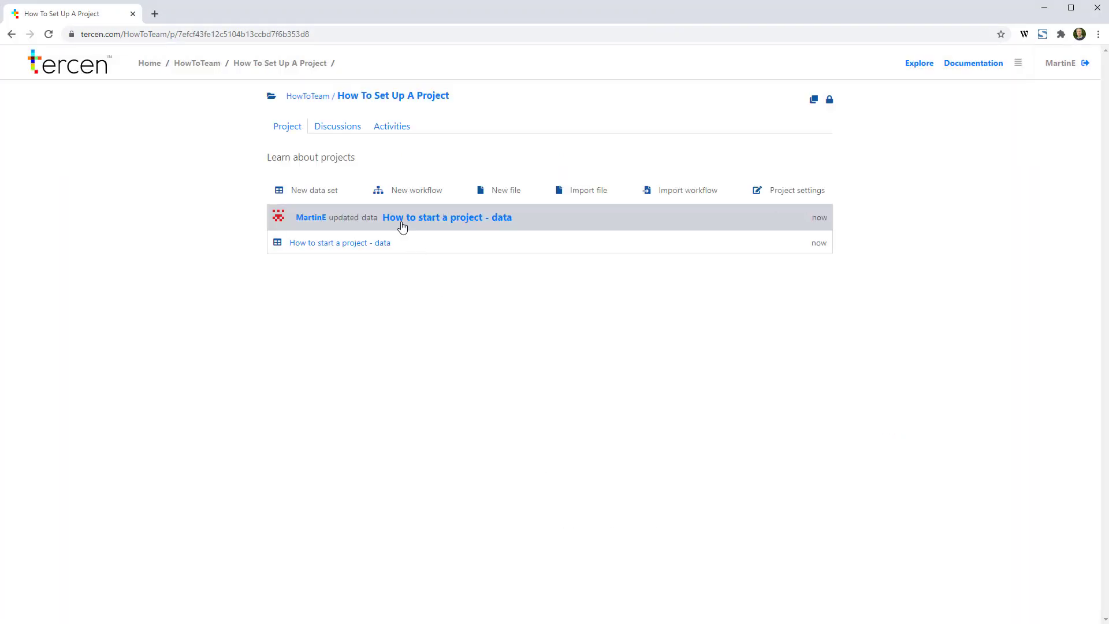
Step: Create a new workflow named "Project Workflow" in the project
{"action": "left_click", "coordinate": [393, 193]}
{"action": "type", "text": "Project Workflow"}
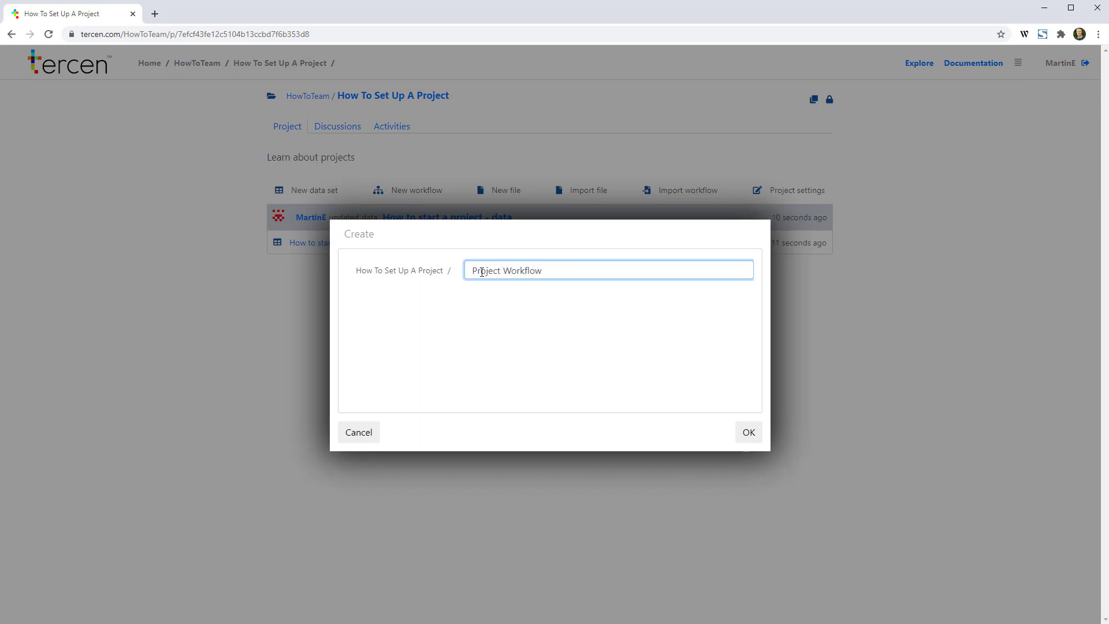
{"action": "left_click", "coordinate": [754, 437]}
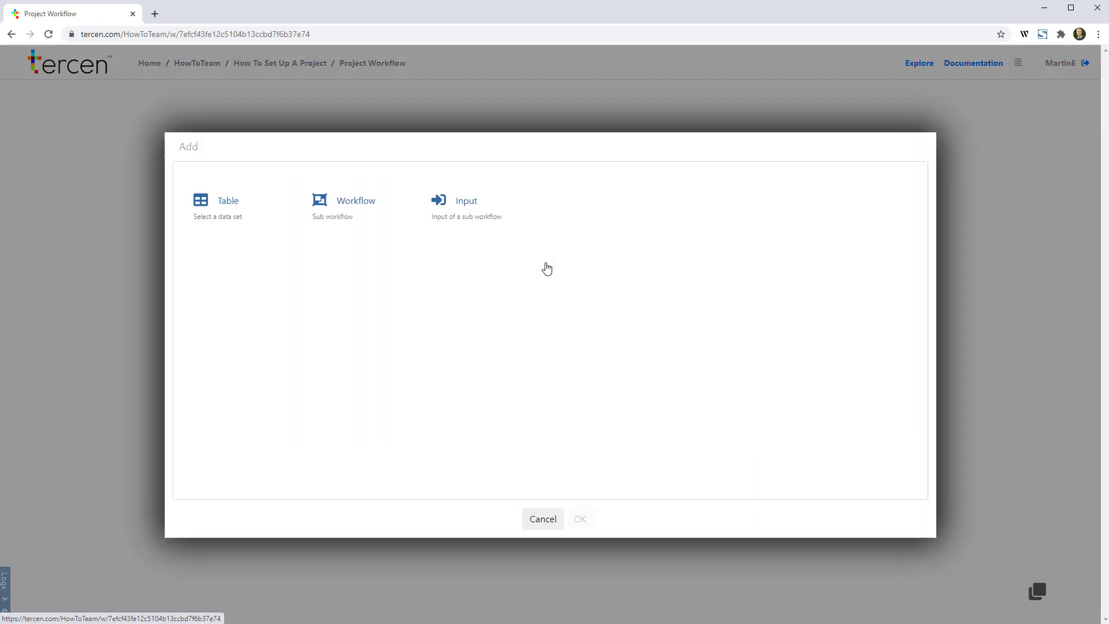
Step: Add the "How to start a project - data" data set to the workflow as a table
{"action": "left_click", "coordinate": [255, 250]}
{"action": "left_click", "coordinate": [255, 254]}
{"action": "left_click", "coordinate": [914, 519]}
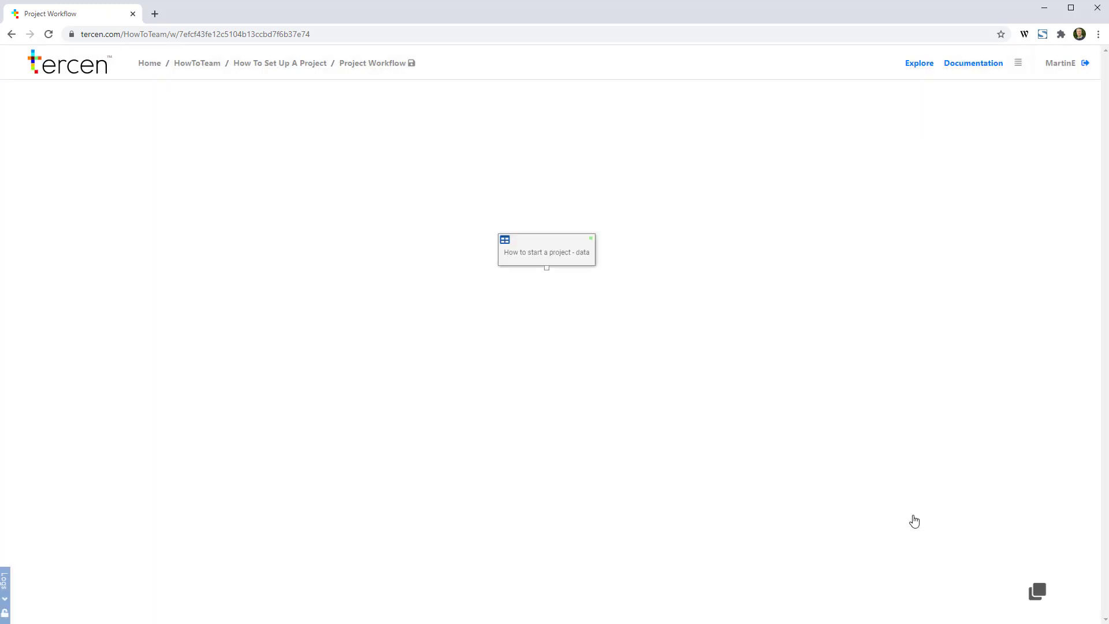
Step: Return to the "How To Set Up A Project" page and start a new file
{"action": "left_click", "coordinate": [303, 65]}
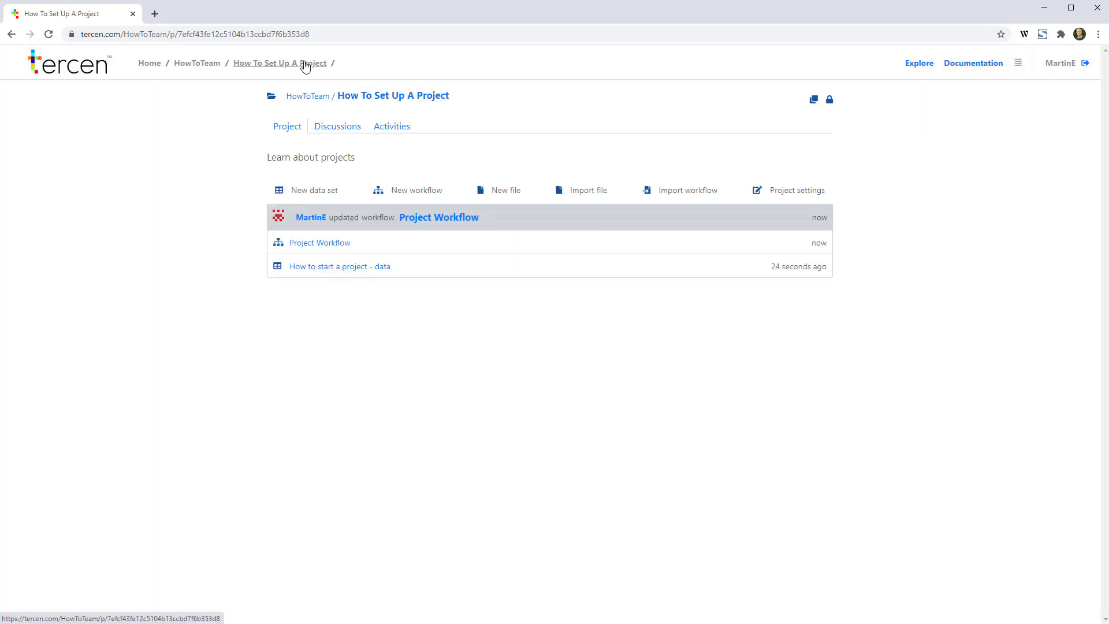
{"action": "left_click", "coordinate": [502, 192]}
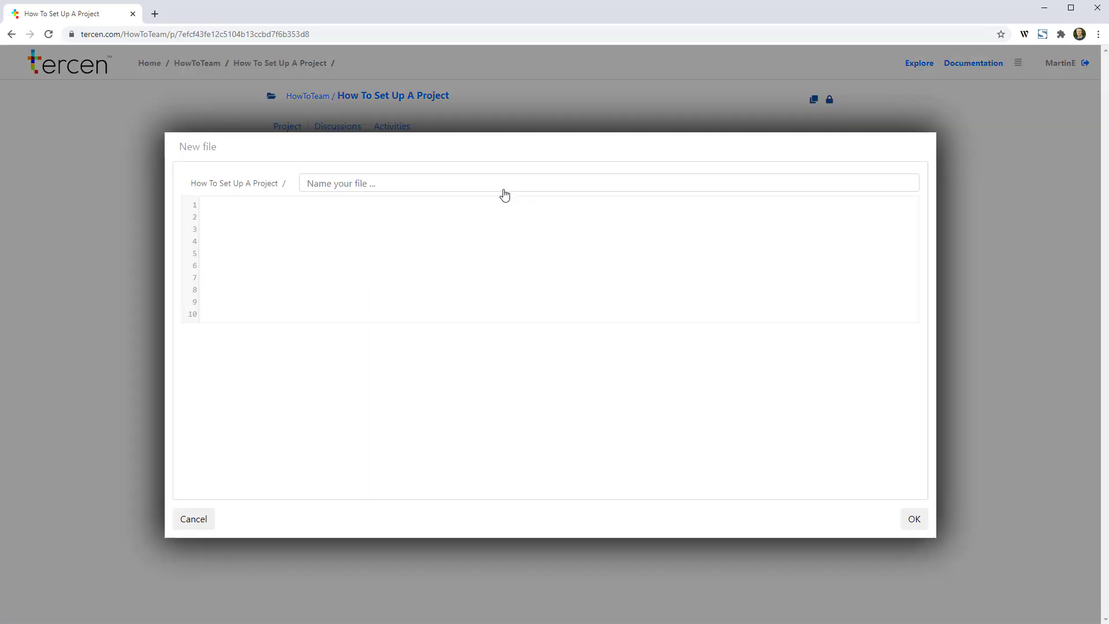
{"action": "left_click", "coordinate": [504, 189]}
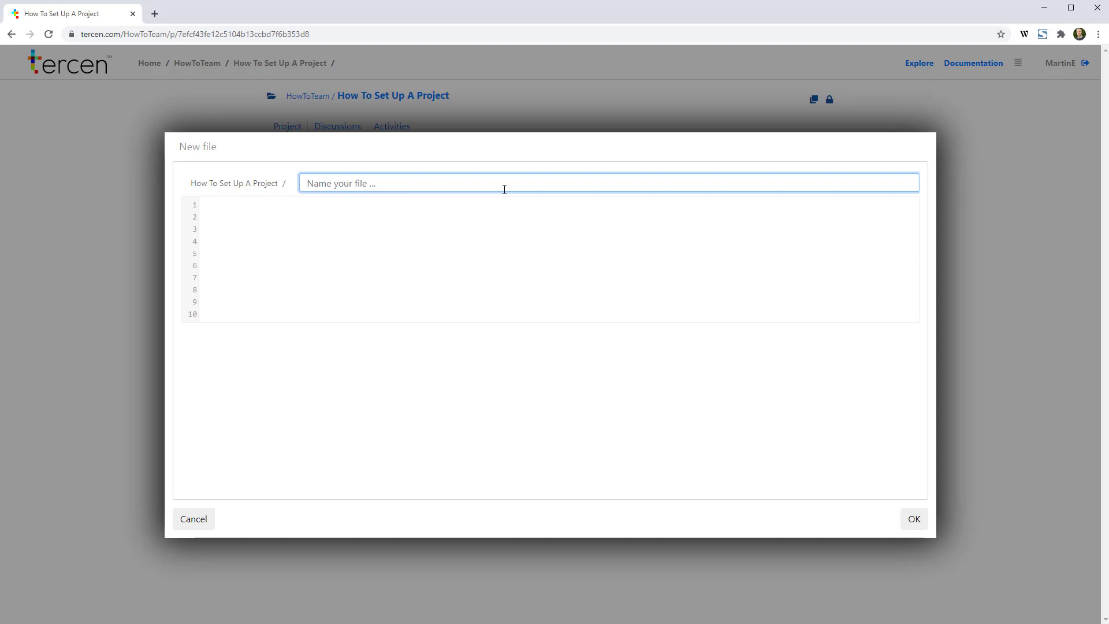
Step: Look up the Wikipedia article on Markdown in a separate browser tab, closing the tab when done
{"action": "left_click", "coordinate": [155, 13]}
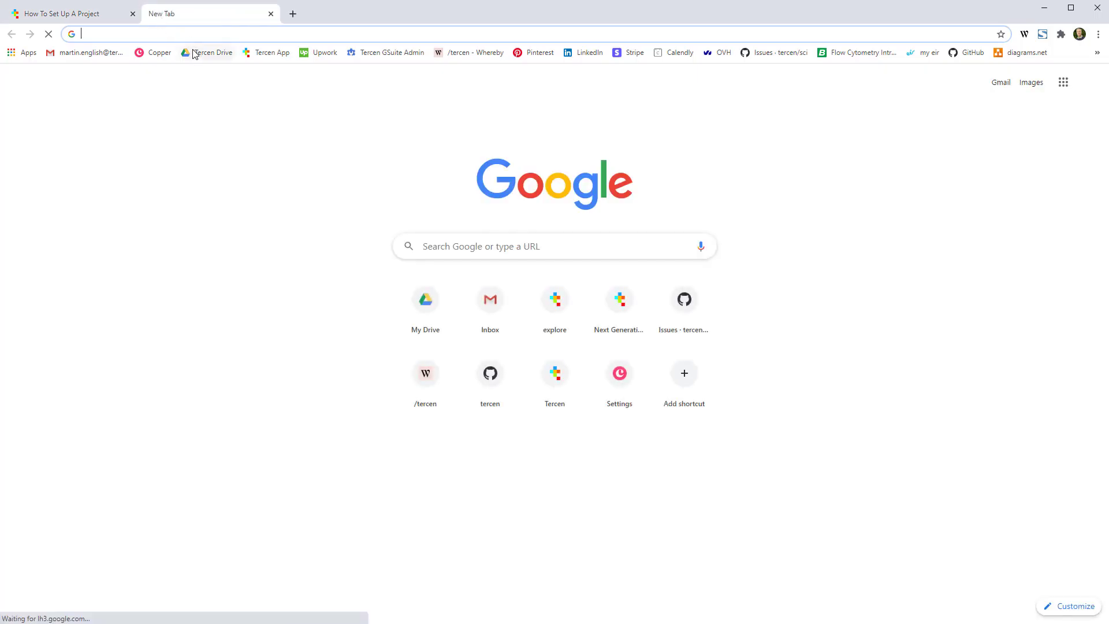
{"action": "type", "text": "wiki"}
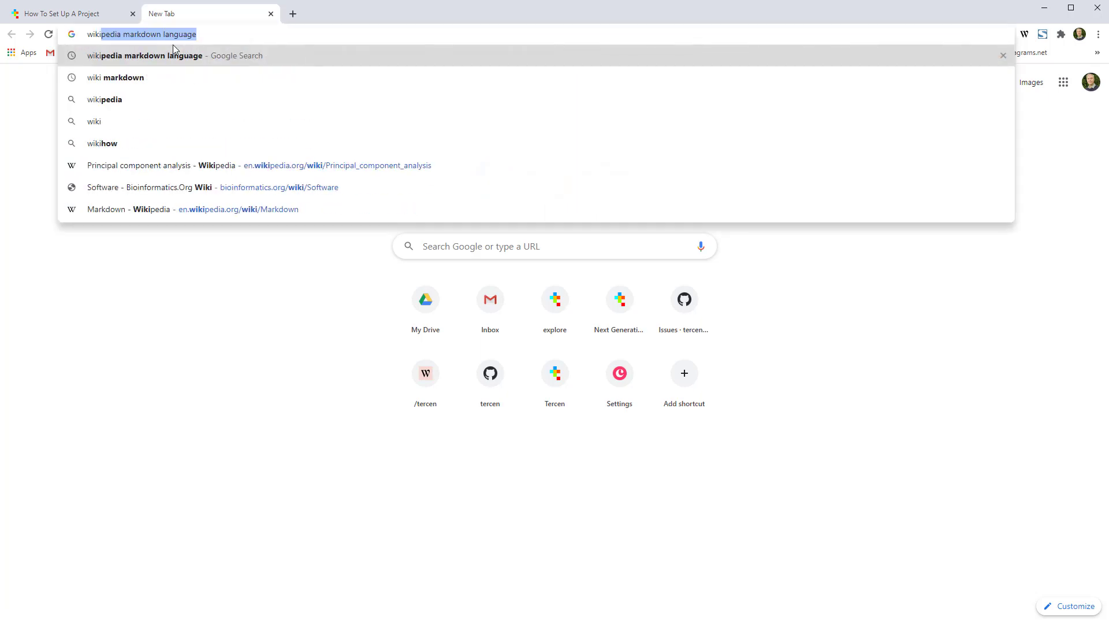
{"action": "left_click", "coordinate": [168, 56]}
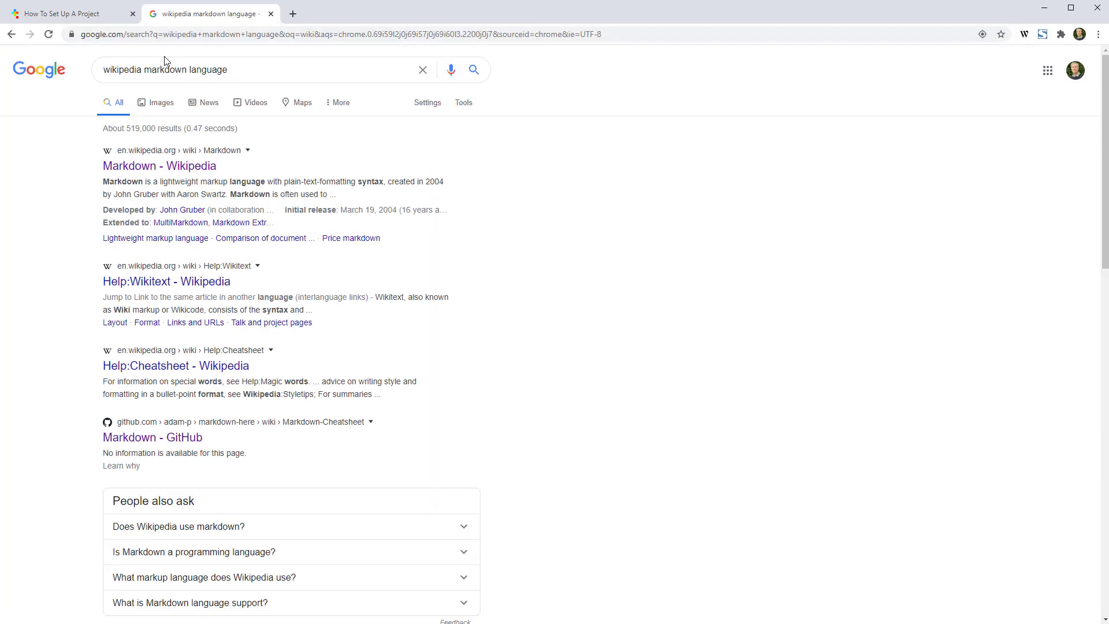
{"action": "left_click", "coordinate": [138, 169]}
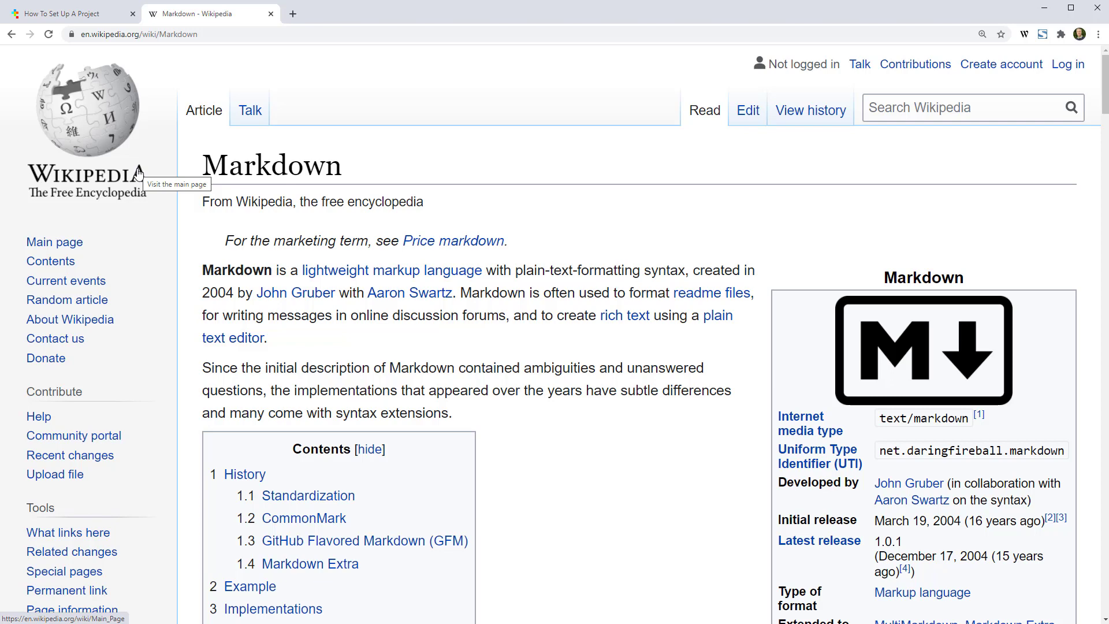
{"action": "left_click", "coordinate": [272, 15]}
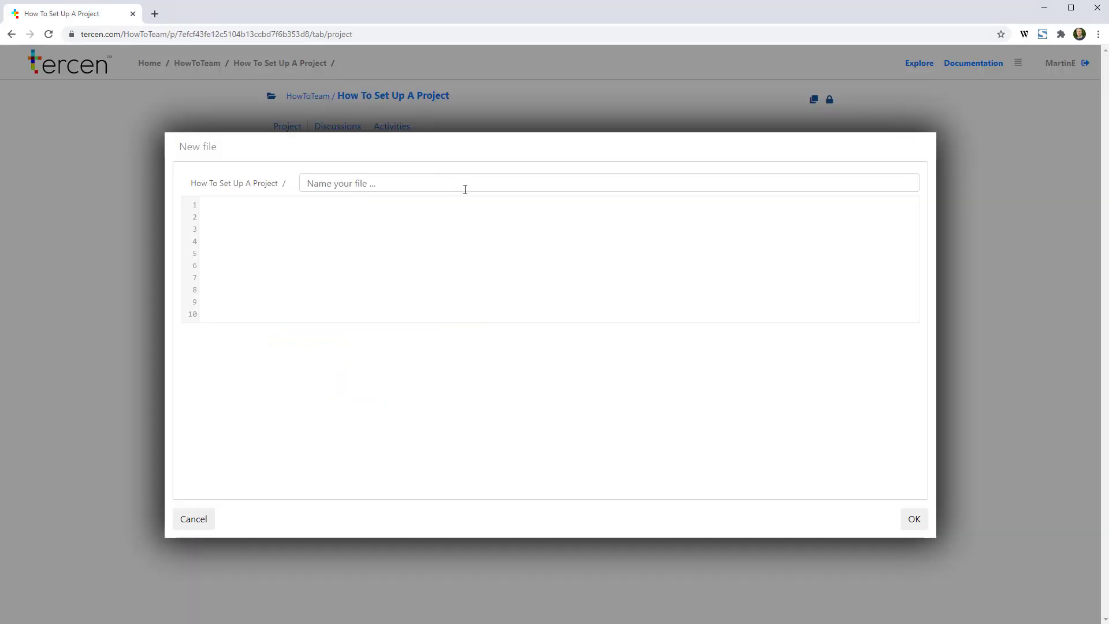
Step: Name the new file README.md and enter "This is some Markdown text" as its first line, followed by a blank line
{"action": "left_click", "coordinate": [504, 189]}
{"action": "type", "text": "READM"}
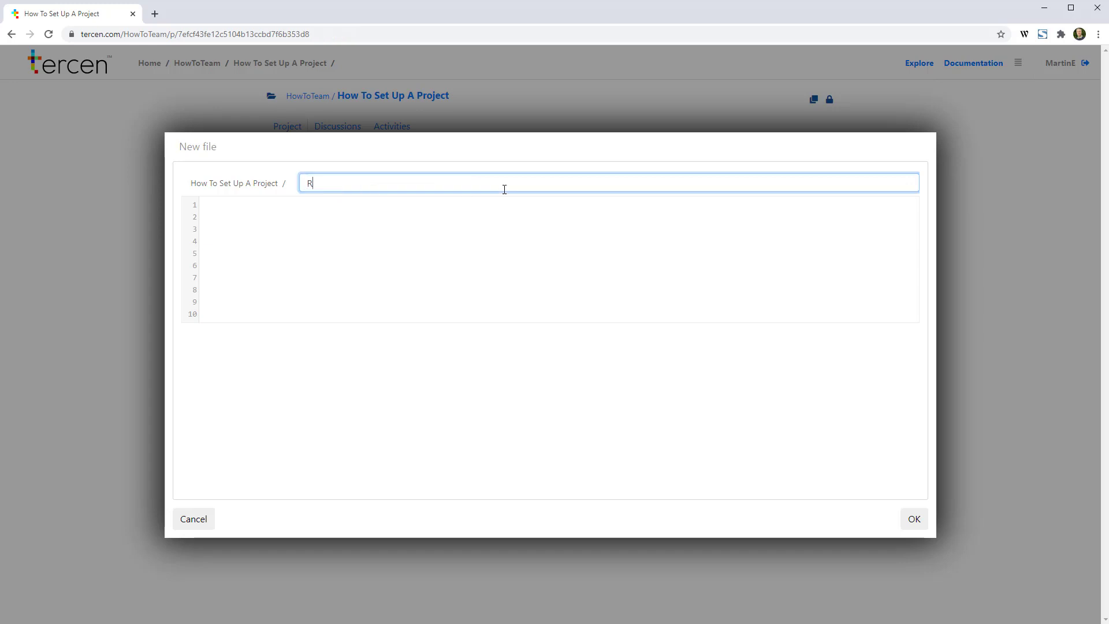
{"action": "type", "text": "E.md"}
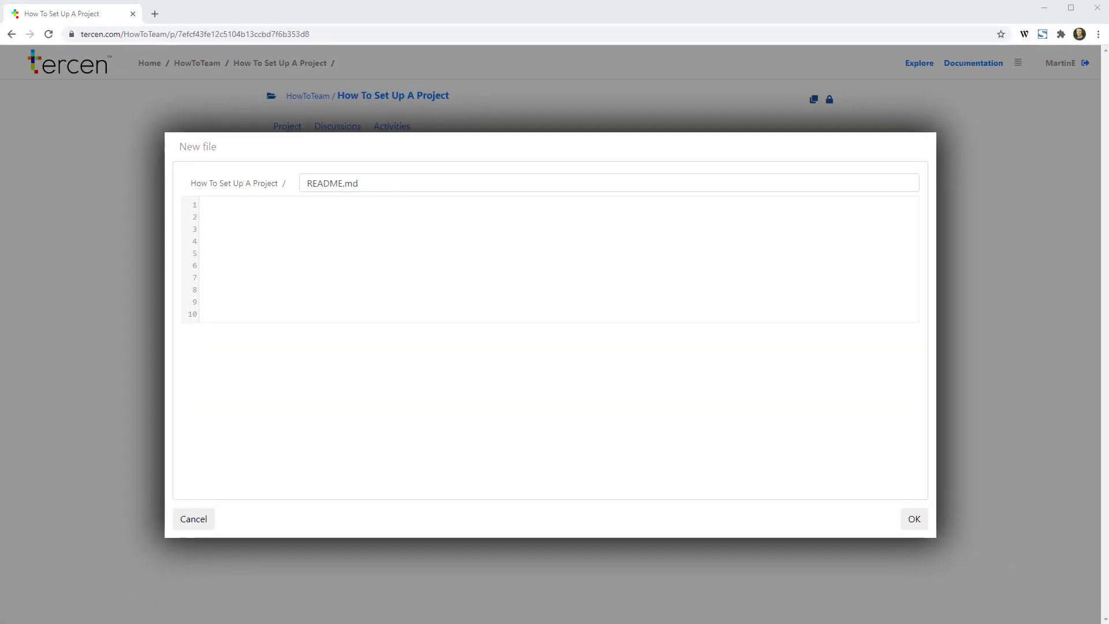
{"action": "left_click", "coordinate": [126, 292]}
{"action": "type", "text": "T"}
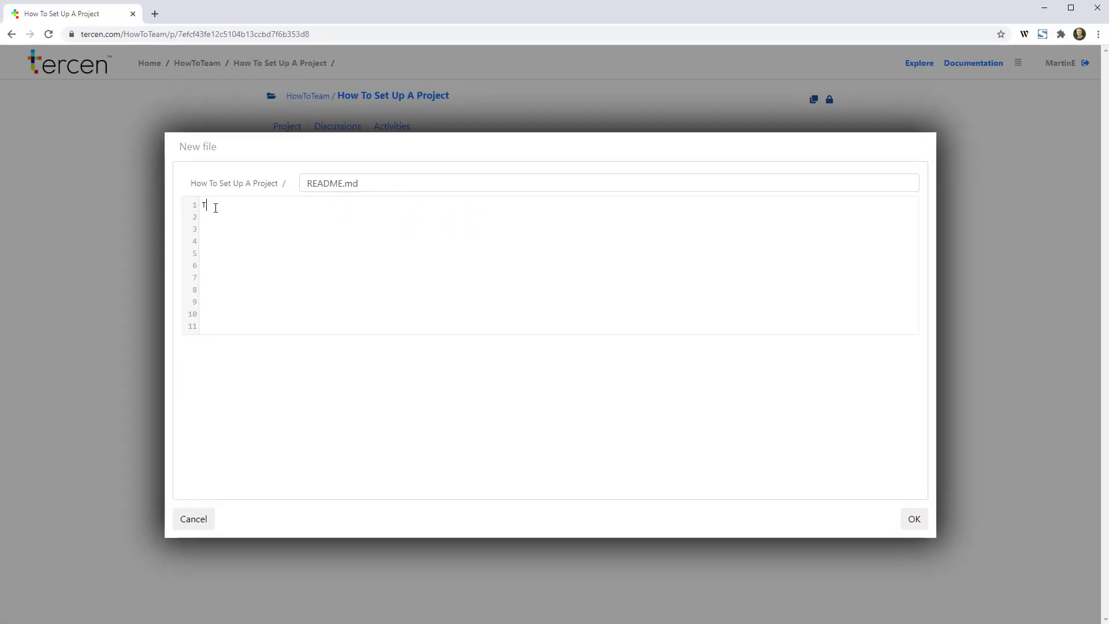
{"action": "type", "text": "his is some Markdown text"}
{"action": "key", "text": "Return"}
{"action": "key", "text": "Return"}
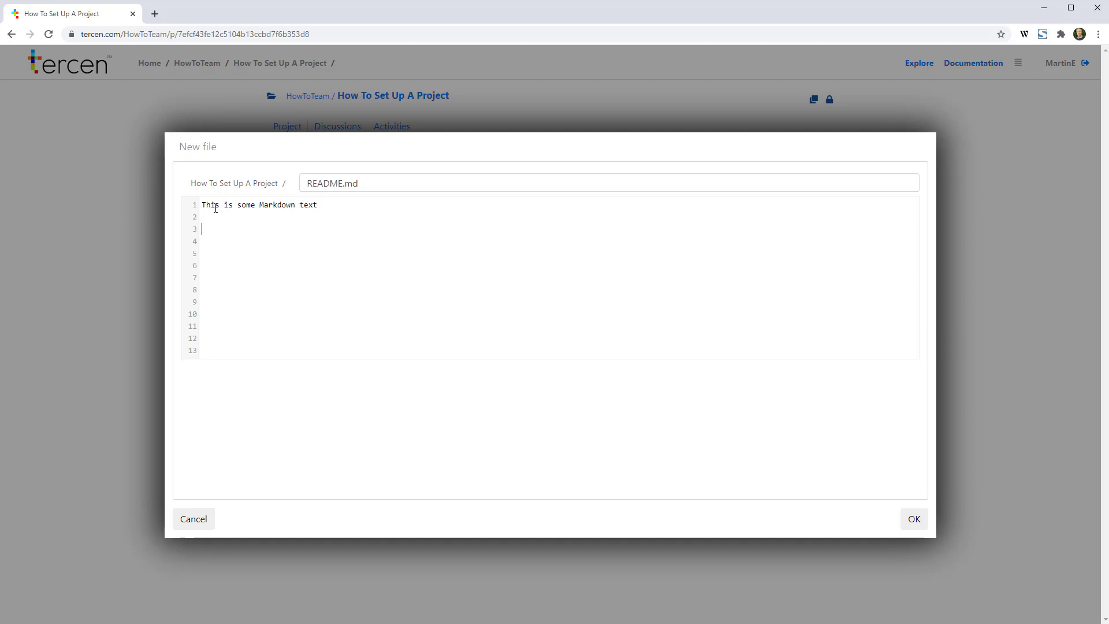
Step: Paste the copied Markdown content below the first line, create the file and review its rendered text on the project page
{"action": "right_click", "coordinate": [215, 232]}
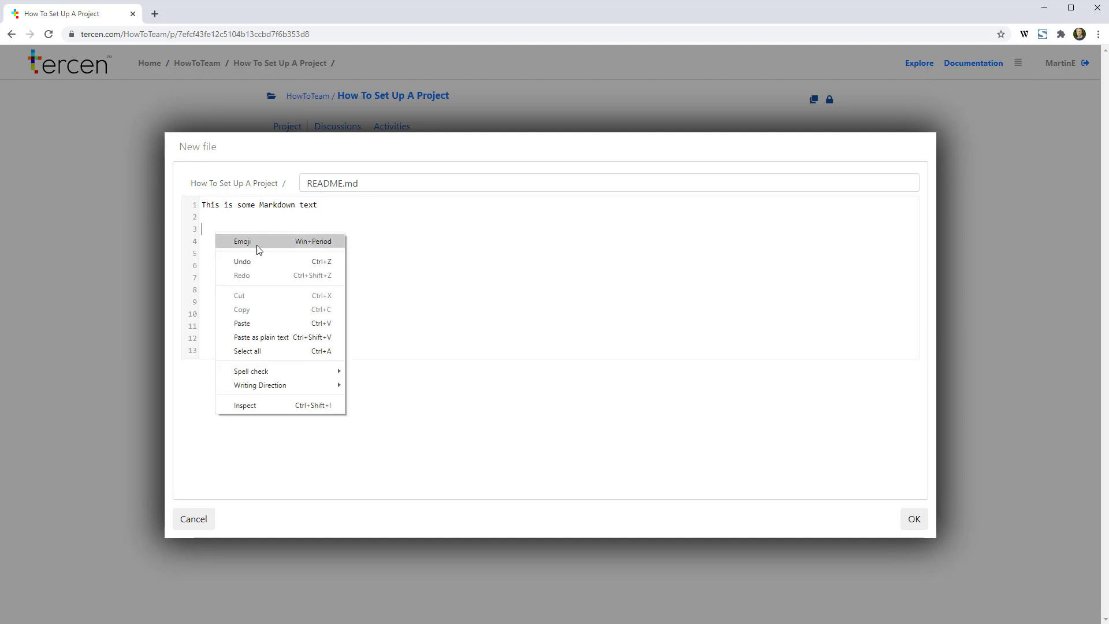
{"action": "left_click", "coordinate": [258, 328]}
{"action": "left_click", "coordinate": [911, 521]}
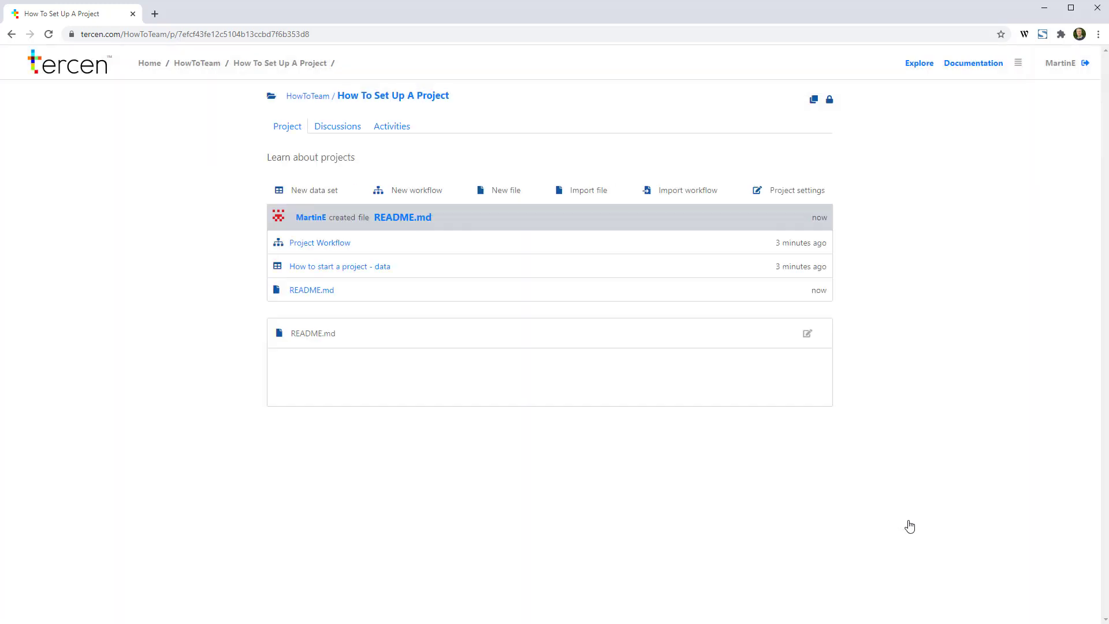
{"action": "scroll", "coordinate": [884, 518], "scroll_direction": "down", "scroll_amount": 1}
{"action": "scroll", "coordinate": [880, 516], "scroll_direction": "down", "scroll_amount": 10}
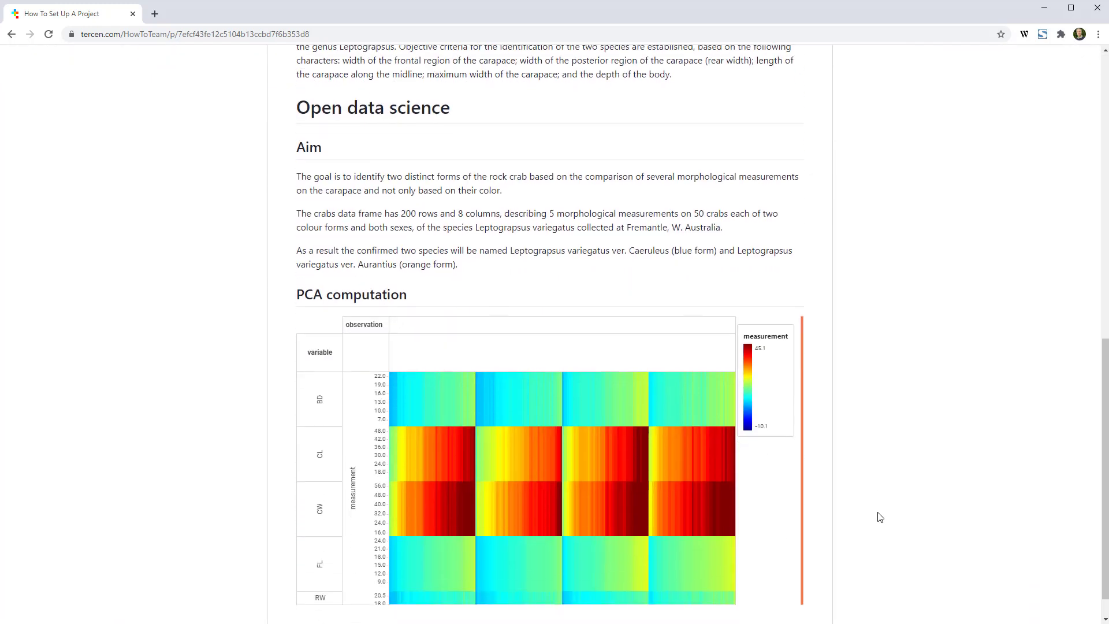
{"action": "scroll", "coordinate": [876, 517], "scroll_direction": "up", "scroll_amount": 12}
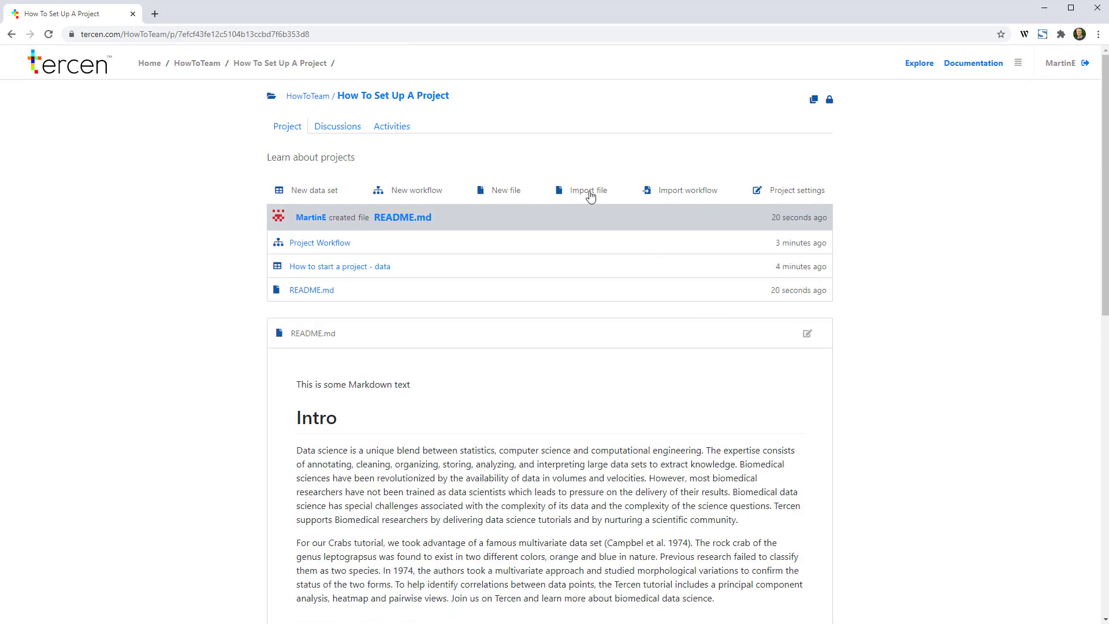
Step: Import the file "Supporting document.pdf" into the project
{"action": "left_click", "coordinate": [590, 197]}
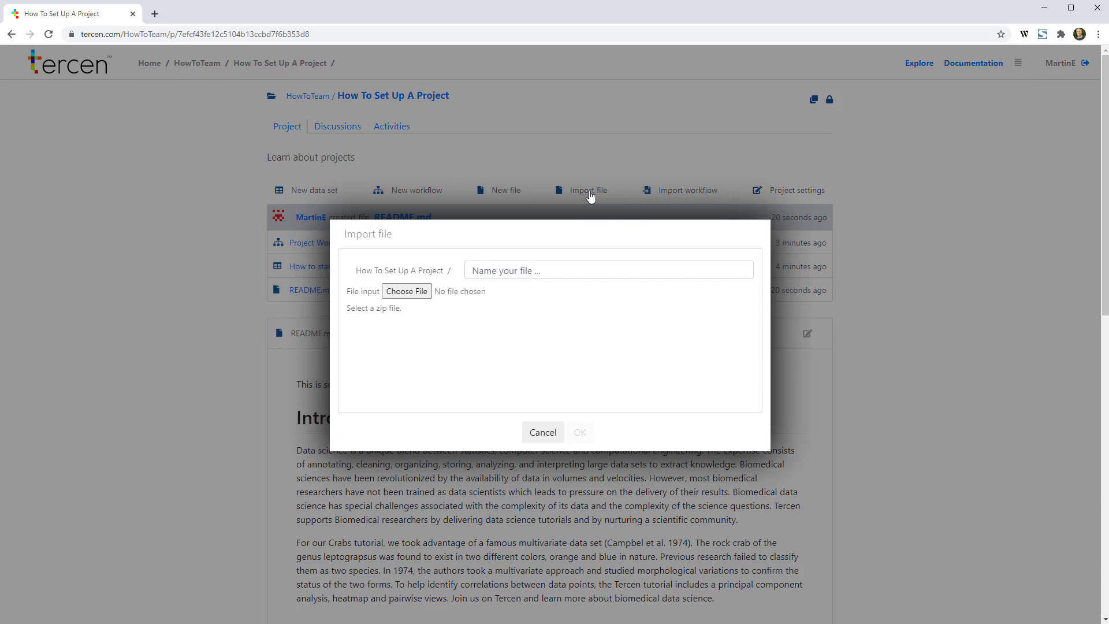
{"action": "left_click", "coordinate": [412, 292]}
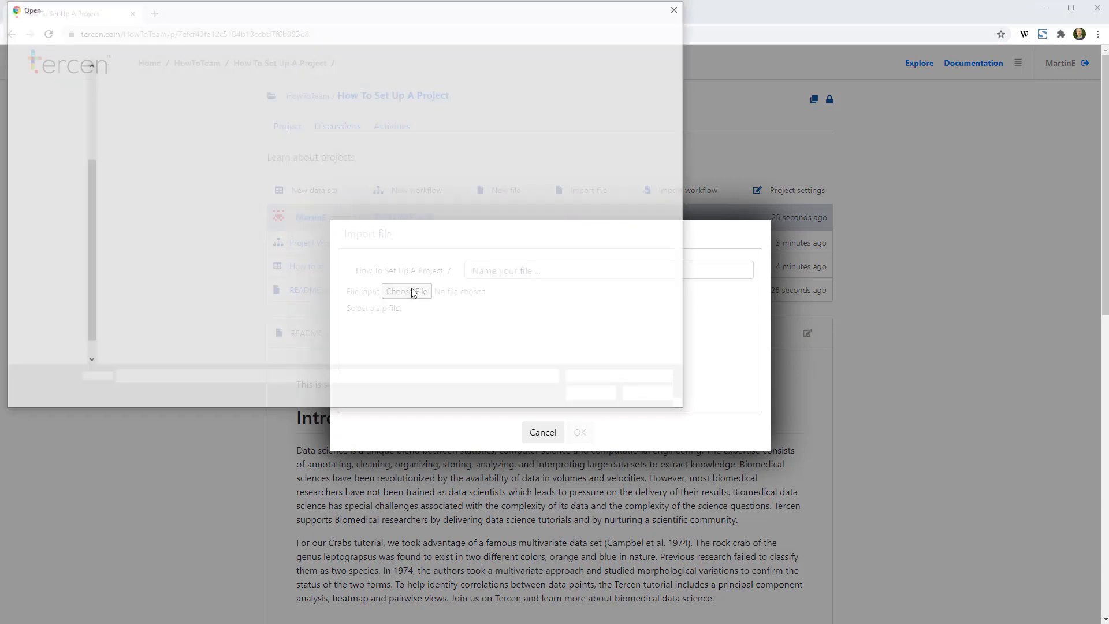
{"action": "left_click", "coordinate": [217, 155]}
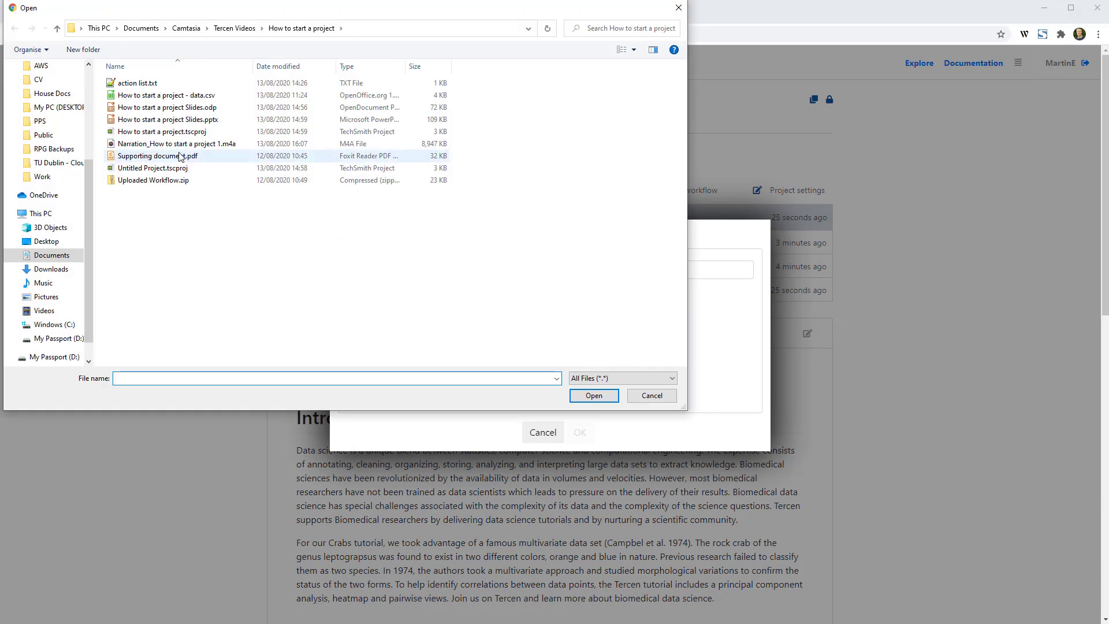
{"action": "left_click", "coordinate": [593, 395]}
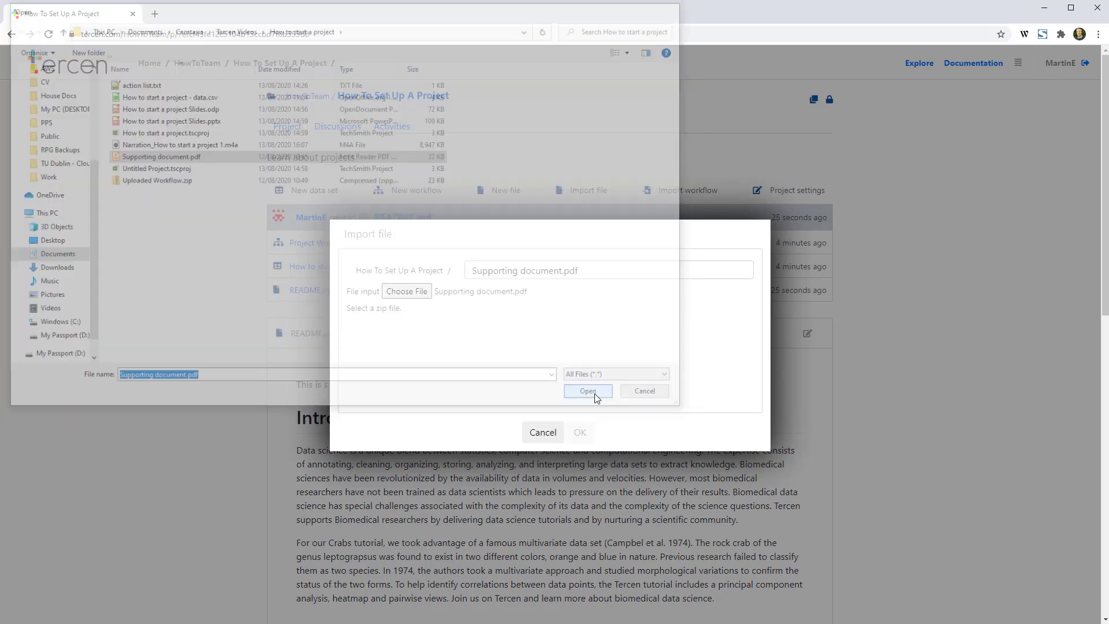
{"action": "left_click", "coordinate": [580, 433]}
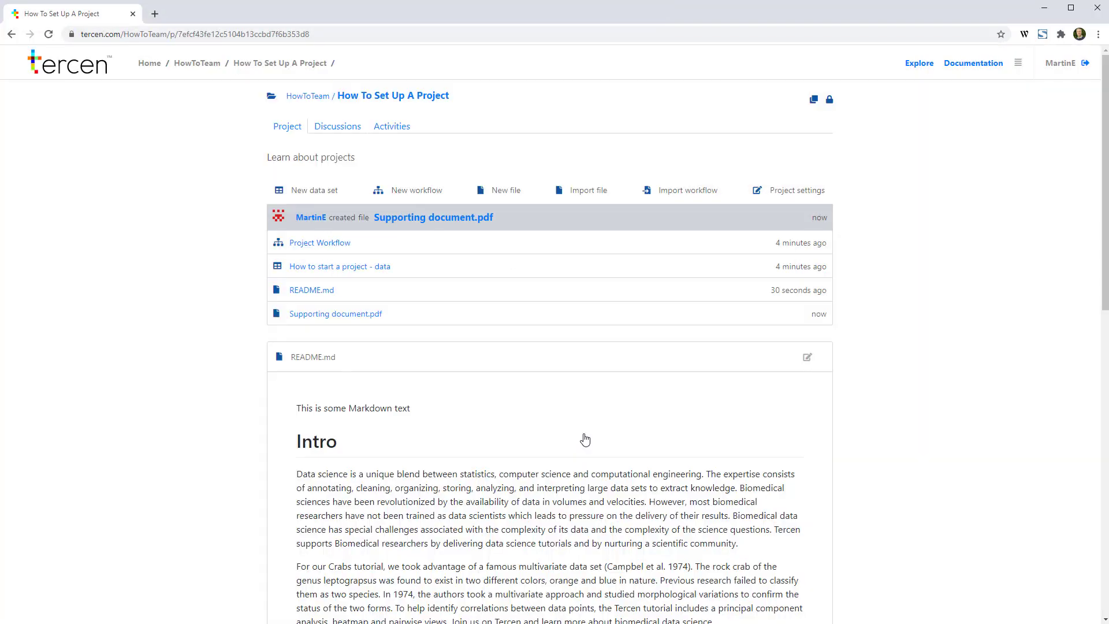
Step: Import the workflow from the file "Uploaded Workflow.zip" into the project
{"action": "left_click", "coordinate": [699, 196]}
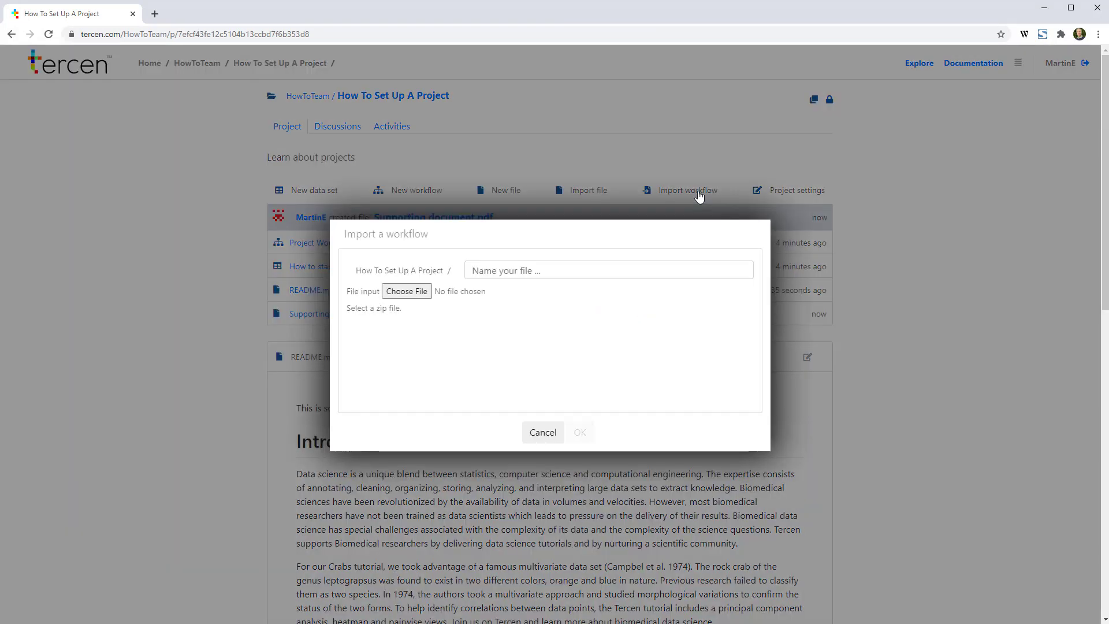
{"action": "left_click", "coordinate": [417, 295]}
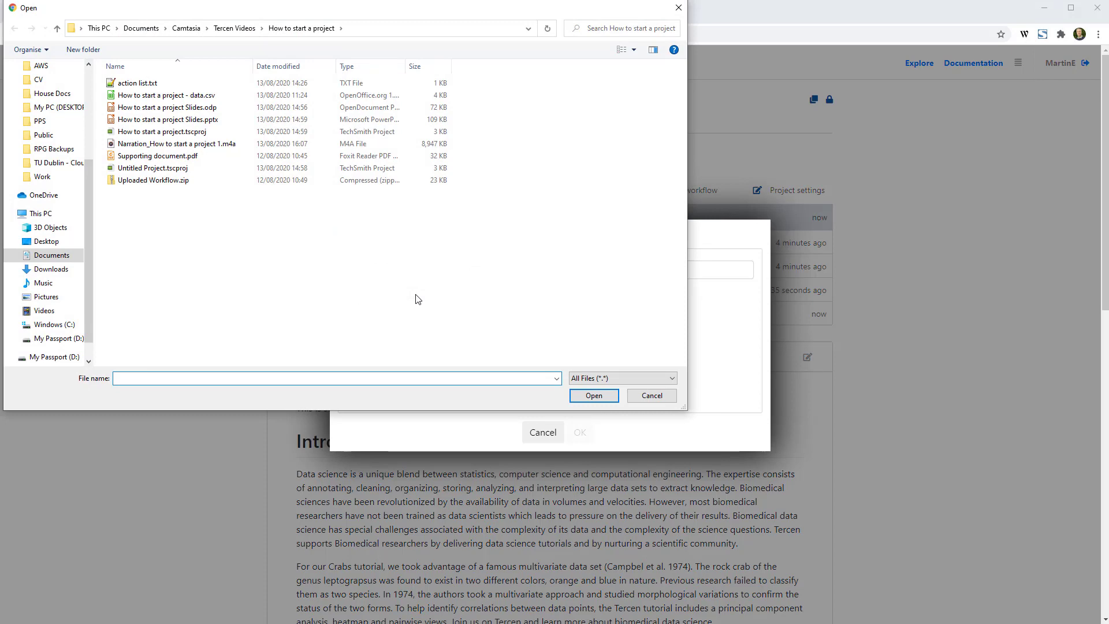
{"action": "left_click", "coordinate": [172, 182]}
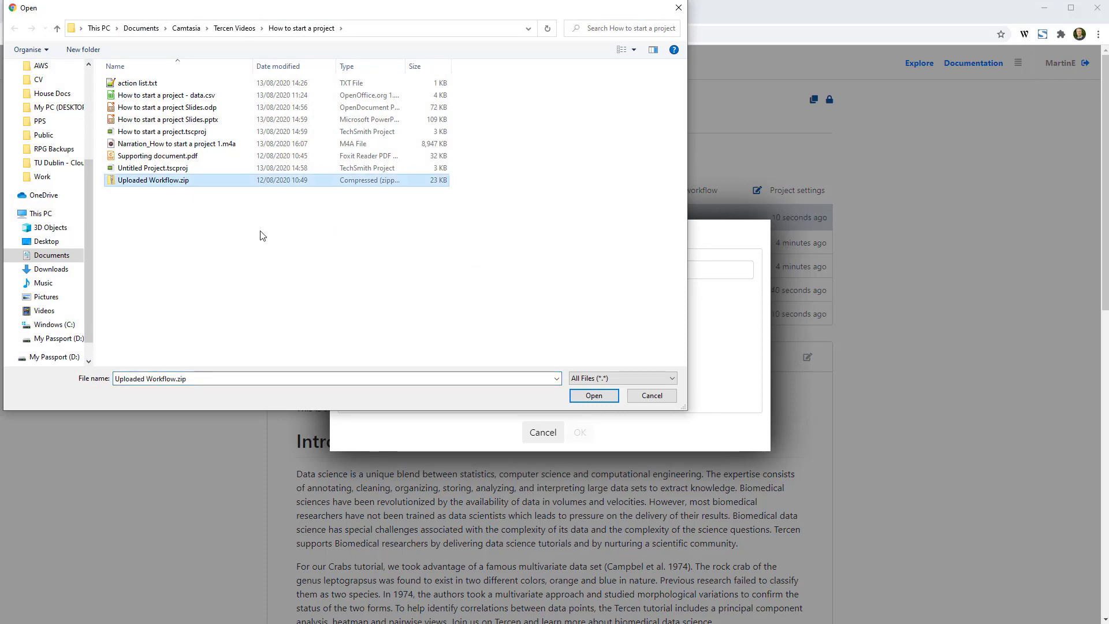
{"action": "left_click", "coordinate": [594, 398]}
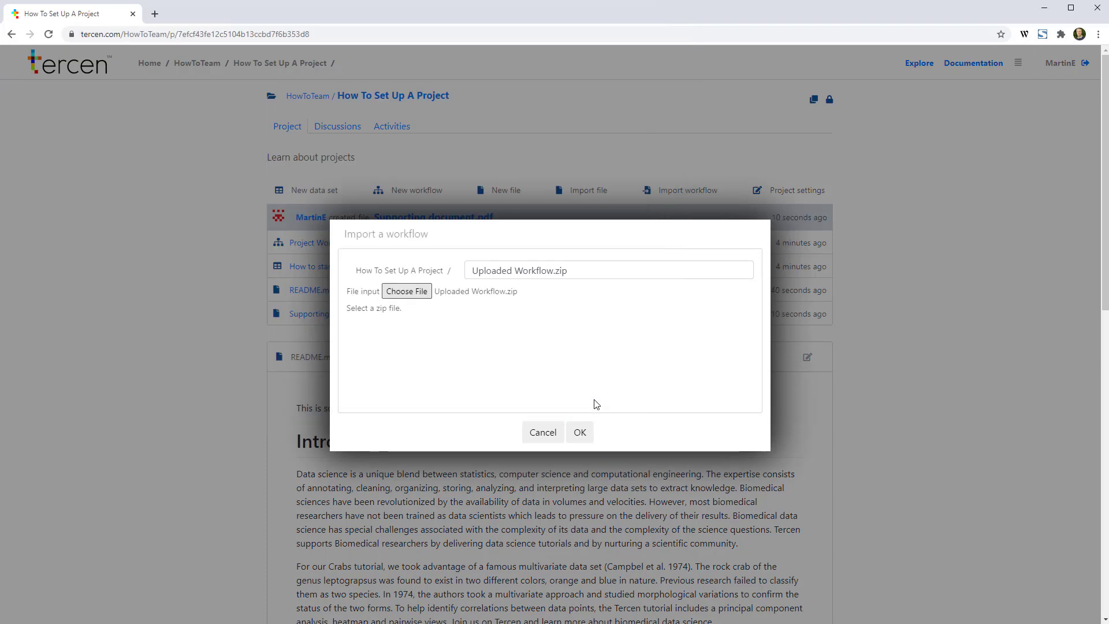
{"action": "left_click", "coordinate": [580, 433]}
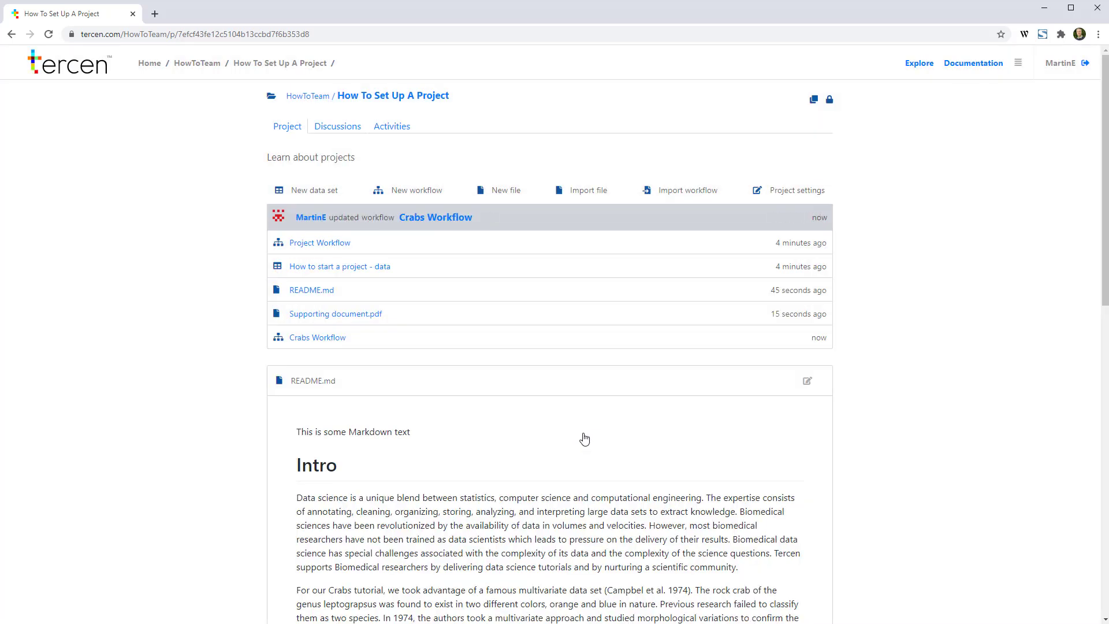
Step: Open the project settings, switch the public option on and off again, and save the project as private
{"action": "left_click", "coordinate": [808, 198]}
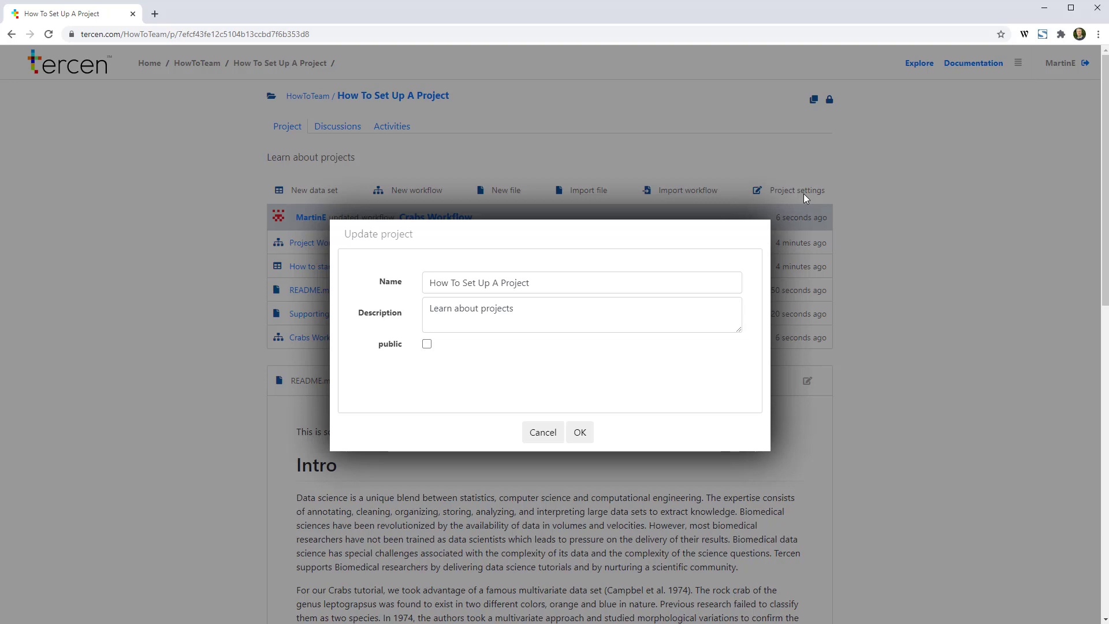
{"action": "left_click", "coordinate": [428, 344]}
{"action": "left_click", "coordinate": [428, 345]}
{"action": "left_click", "coordinate": [582, 434]}
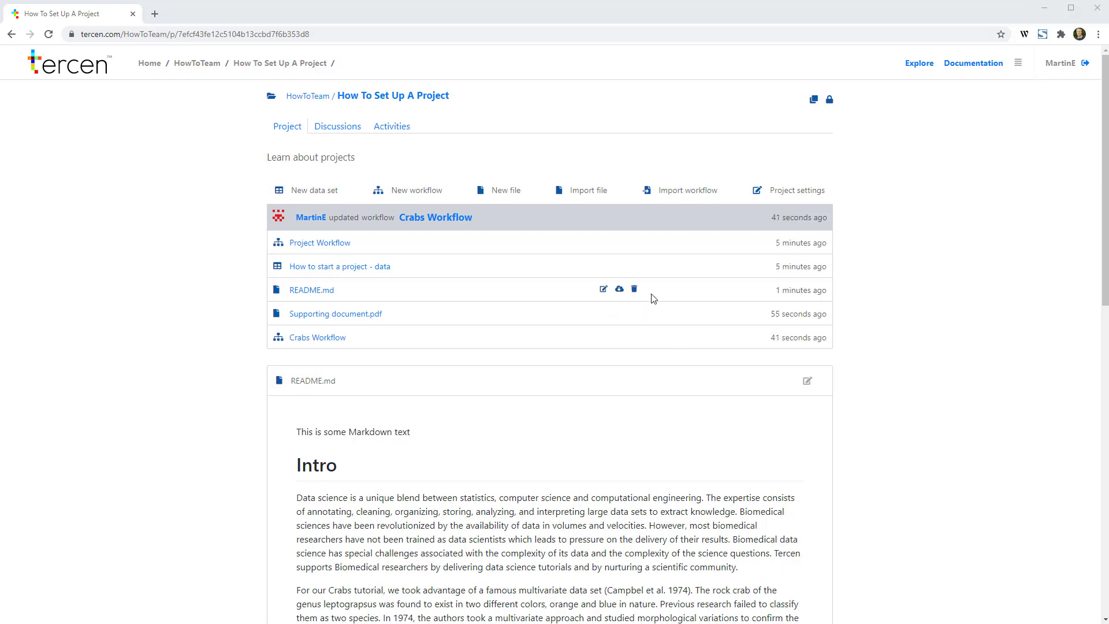
Step: Create a project discussion titled "Project Feedback" with the message "Hey leave feedback here"
{"action": "mouse_move", "coordinate": [662, 247]}
{"action": "mouse_move", "coordinate": [644, 337]}
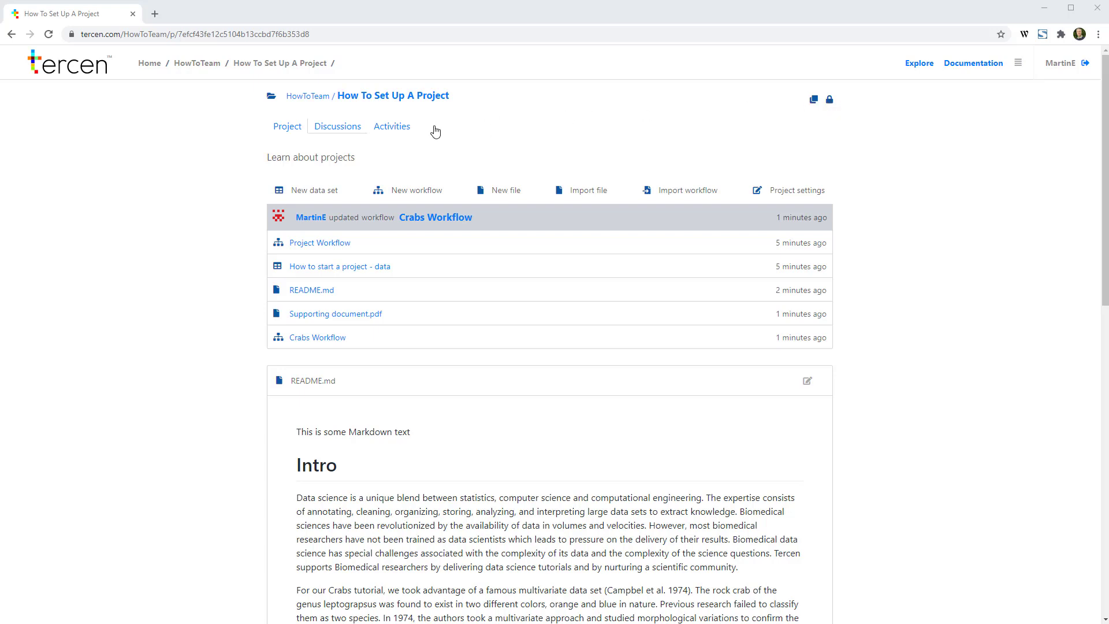
{"action": "left_click", "coordinate": [348, 133]}
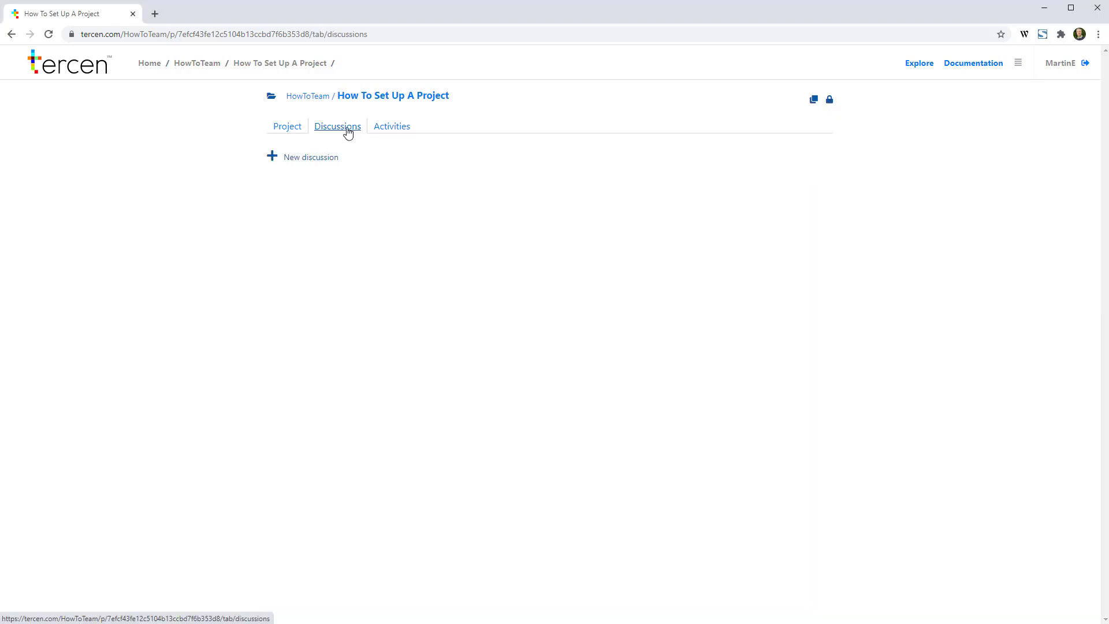
{"action": "left_click", "coordinate": [303, 162]}
{"action": "left_click", "coordinate": [257, 193]}
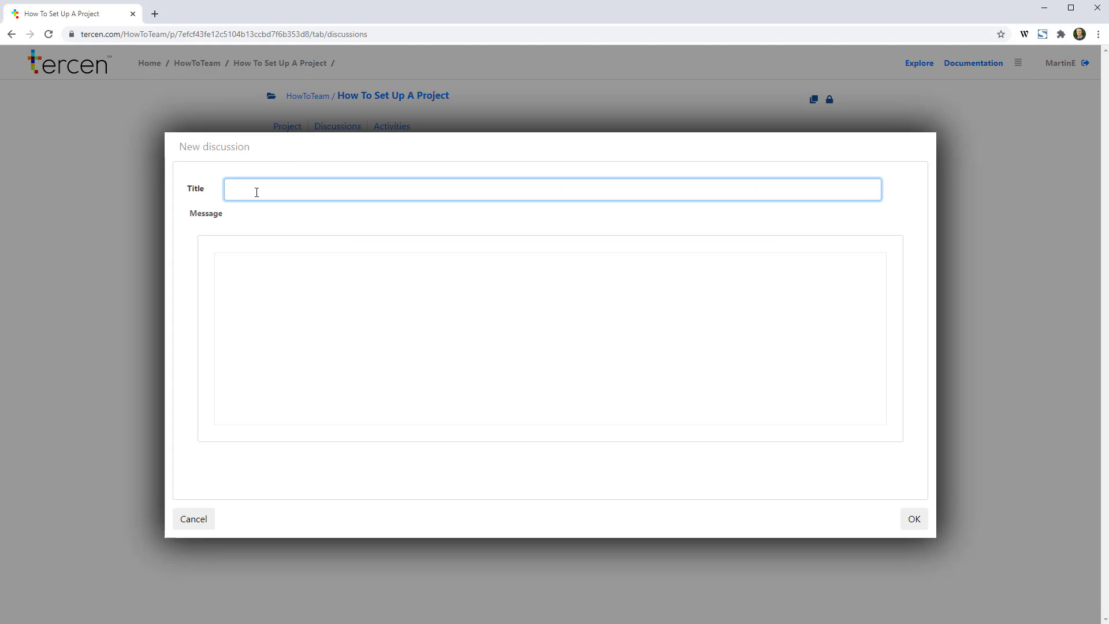
{"action": "type", "text": "Project Feedback"}
{"action": "left_click", "coordinate": [265, 264]}
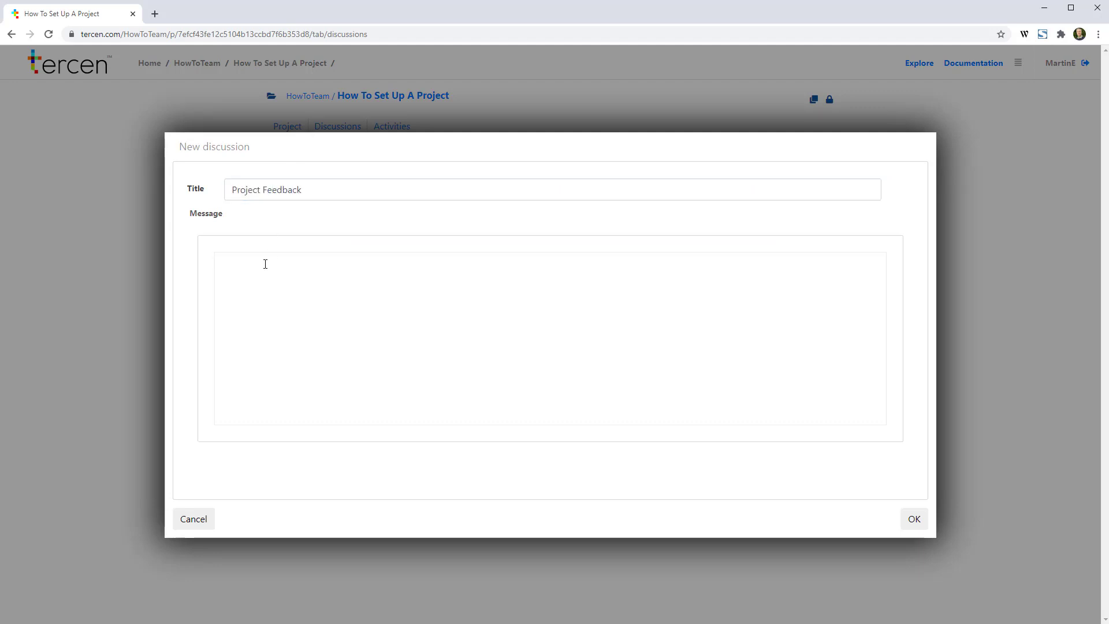
{"action": "type", "text": "My latest feedback here"}
{"action": "left_click", "coordinate": [914, 519]}
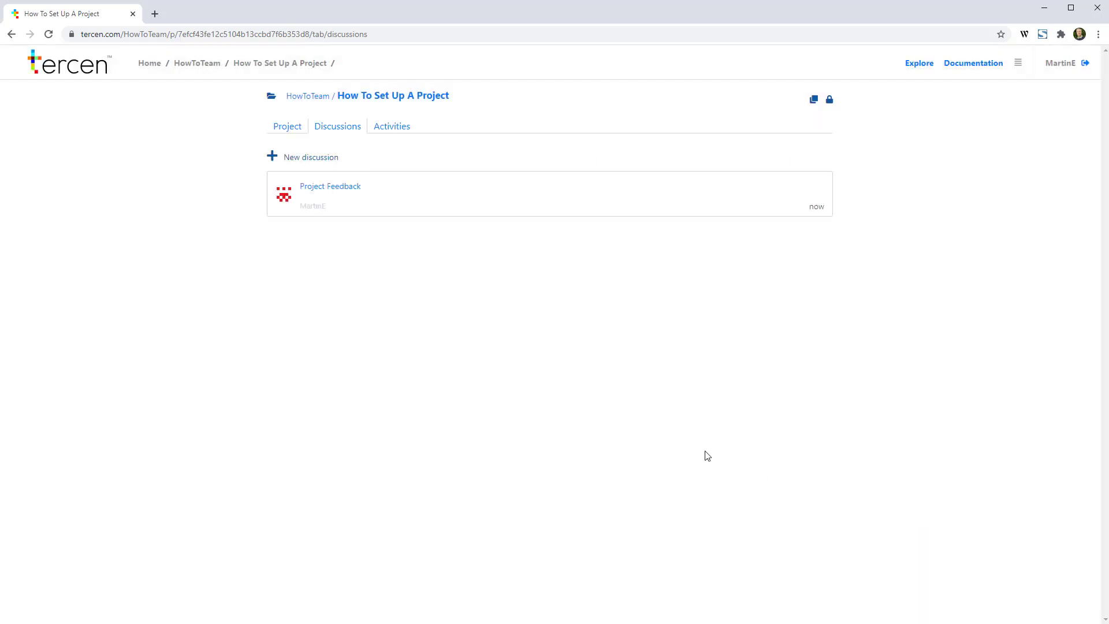
Step: Open the Project Feedback discussion and post a comment reading "You are awesome." with "Great work." on a second line
{"action": "left_click", "coordinate": [334, 188]}
{"action": "left_click", "coordinate": [792, 498]}
{"action": "left_click", "coordinate": [450, 384]}
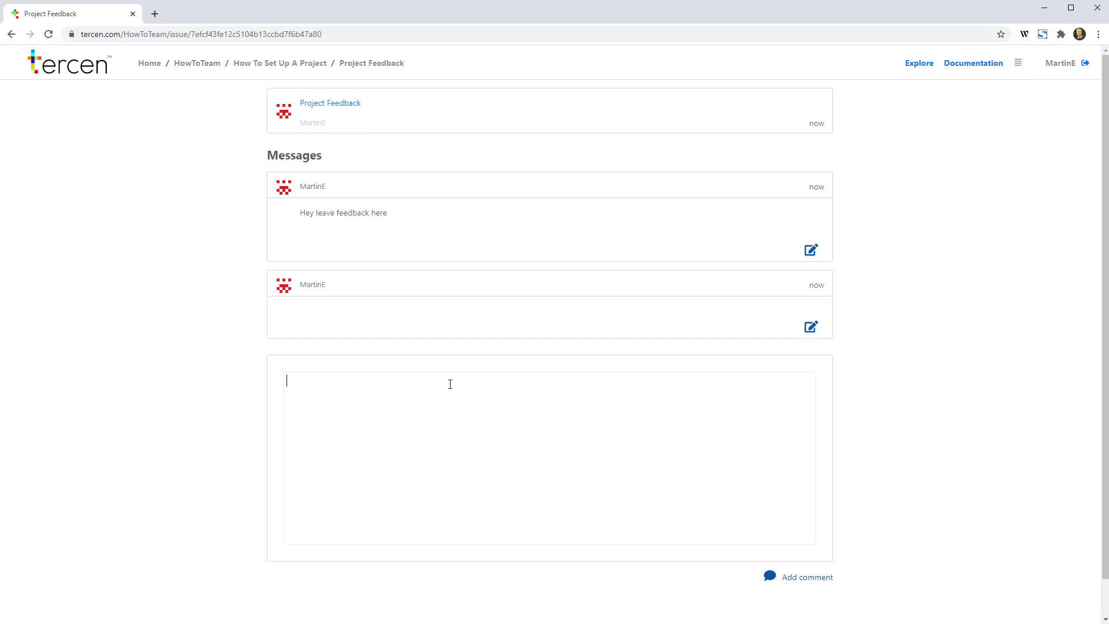
{"action": "type", "text": "You are awesome."}
{"action": "key", "text": "Return"}
{"action": "type", "text": "Great work."}
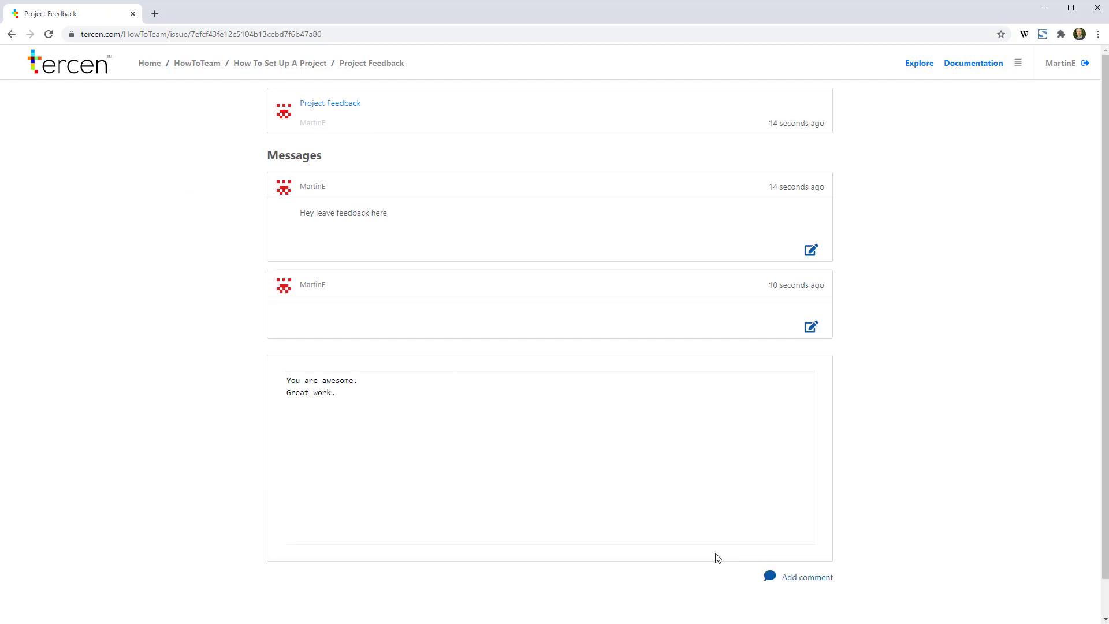
{"action": "left_click", "coordinate": [775, 577]}
Step: Return to the project, review its activity log and go back to the project's main page
{"action": "left_click", "coordinate": [318, 63]}
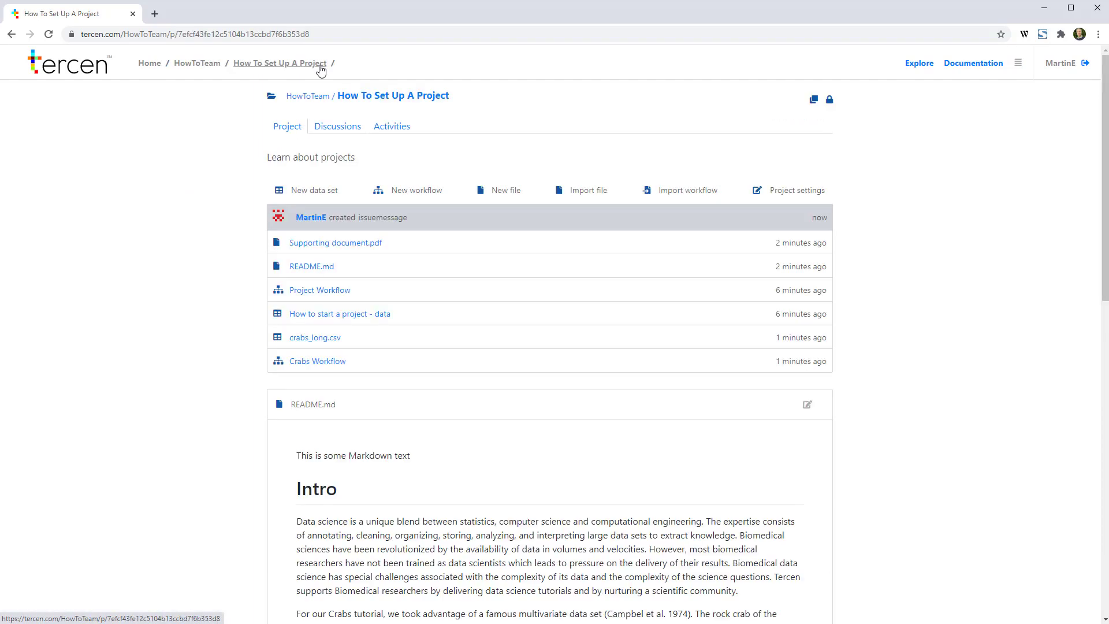
{"action": "left_click", "coordinate": [391, 130]}
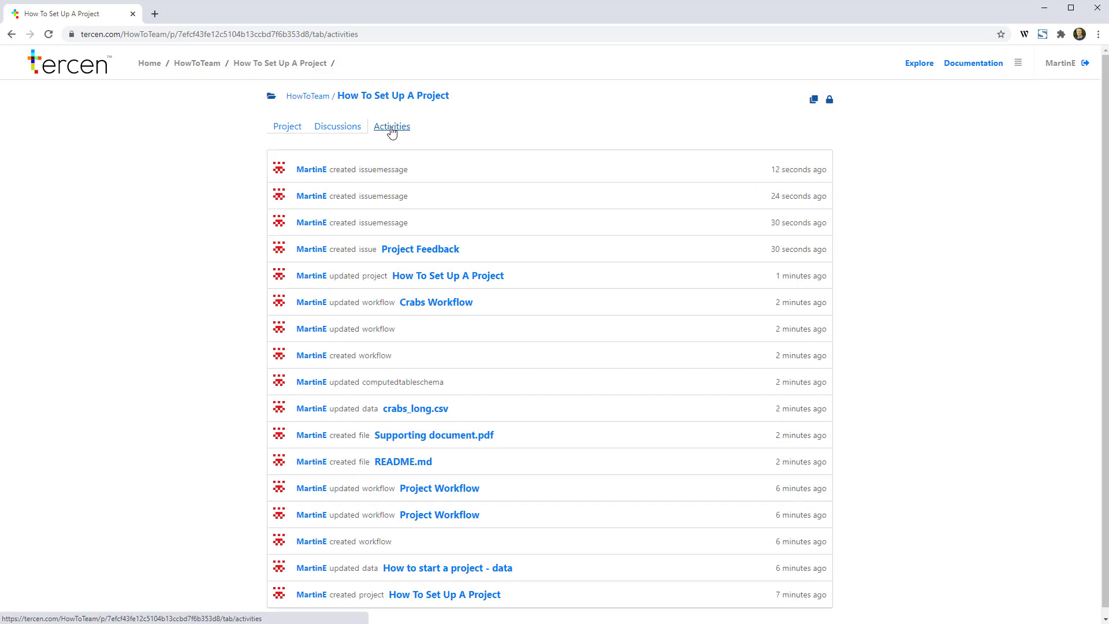
{"action": "left_click", "coordinate": [306, 67]}
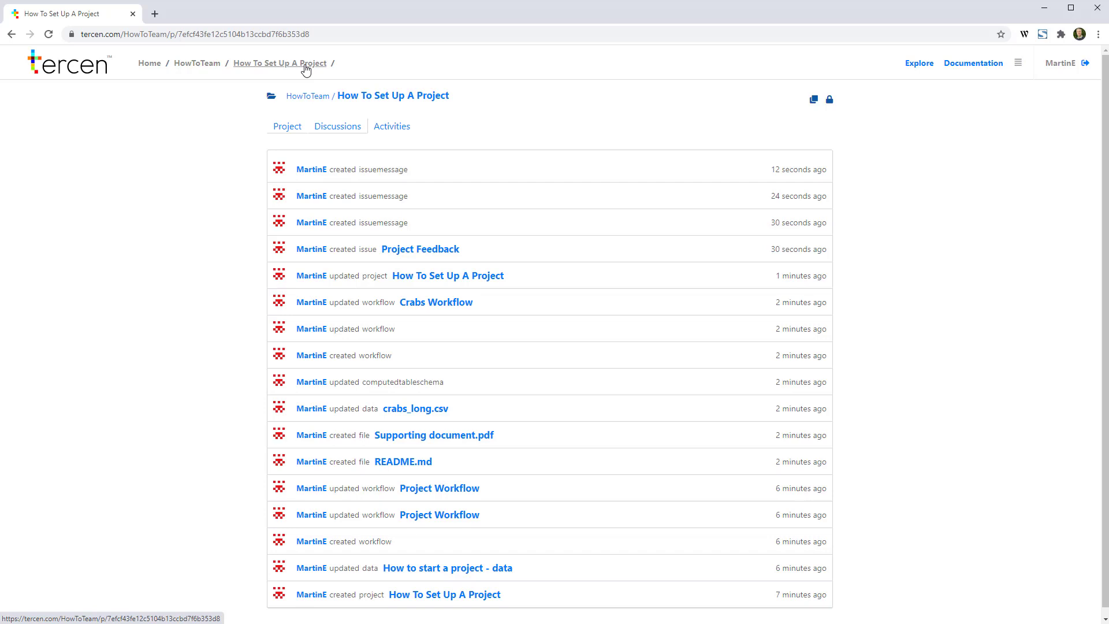
{"action": "left_click", "coordinate": [280, 132]}
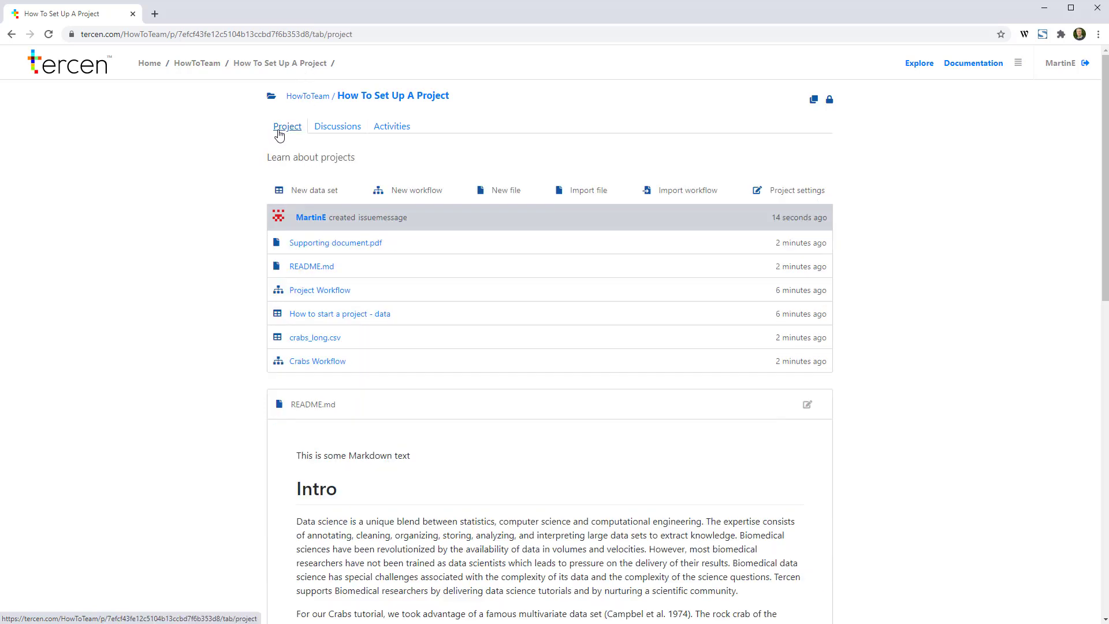